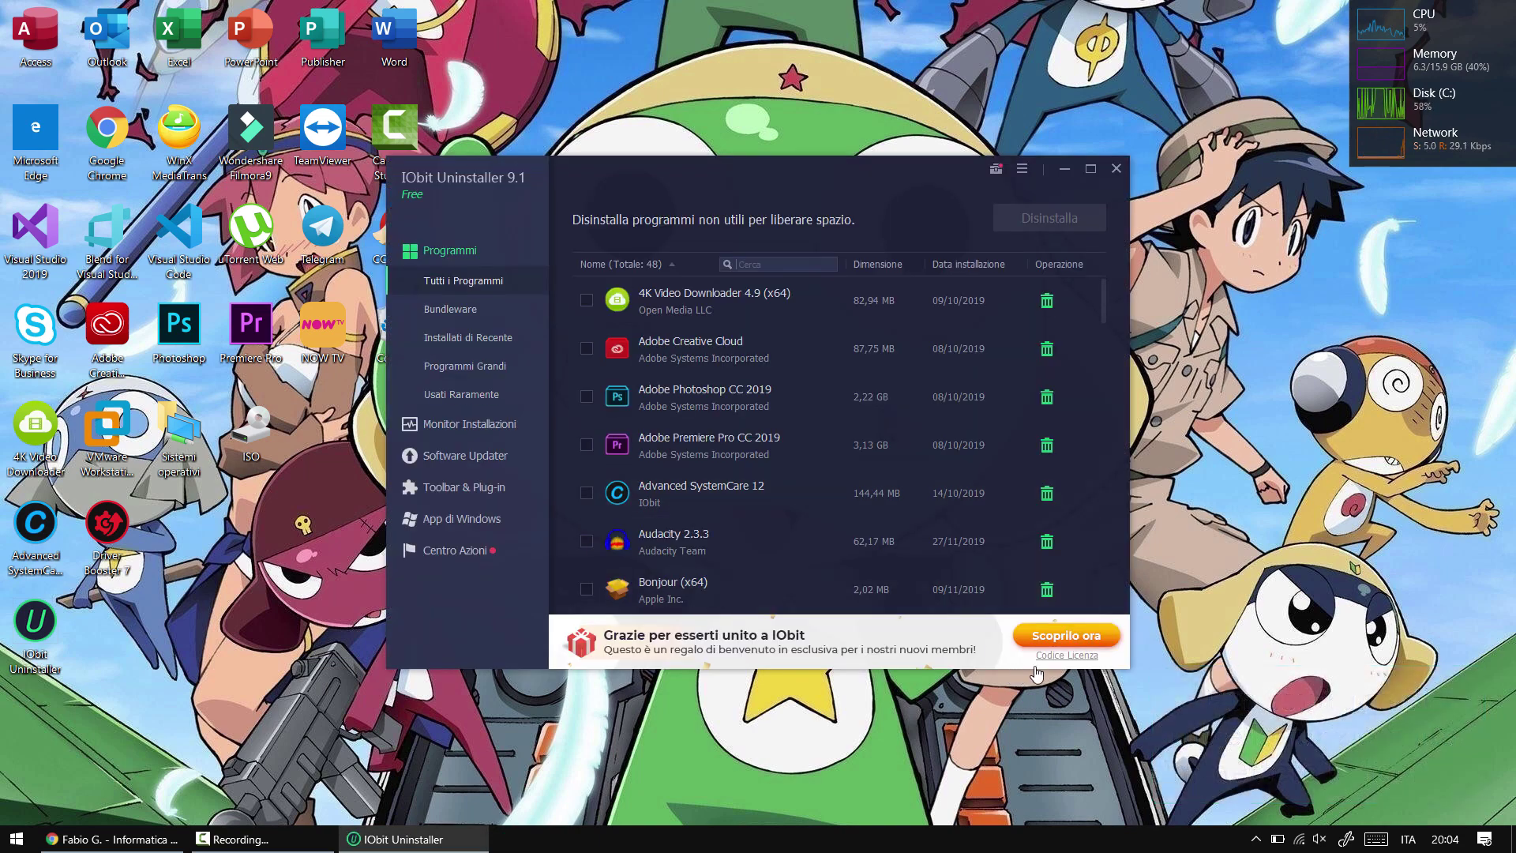
Activate the Pro edition of IObit Uninstaller by registering the licence code
{"action": "left_click", "coordinate": [1063, 656]}
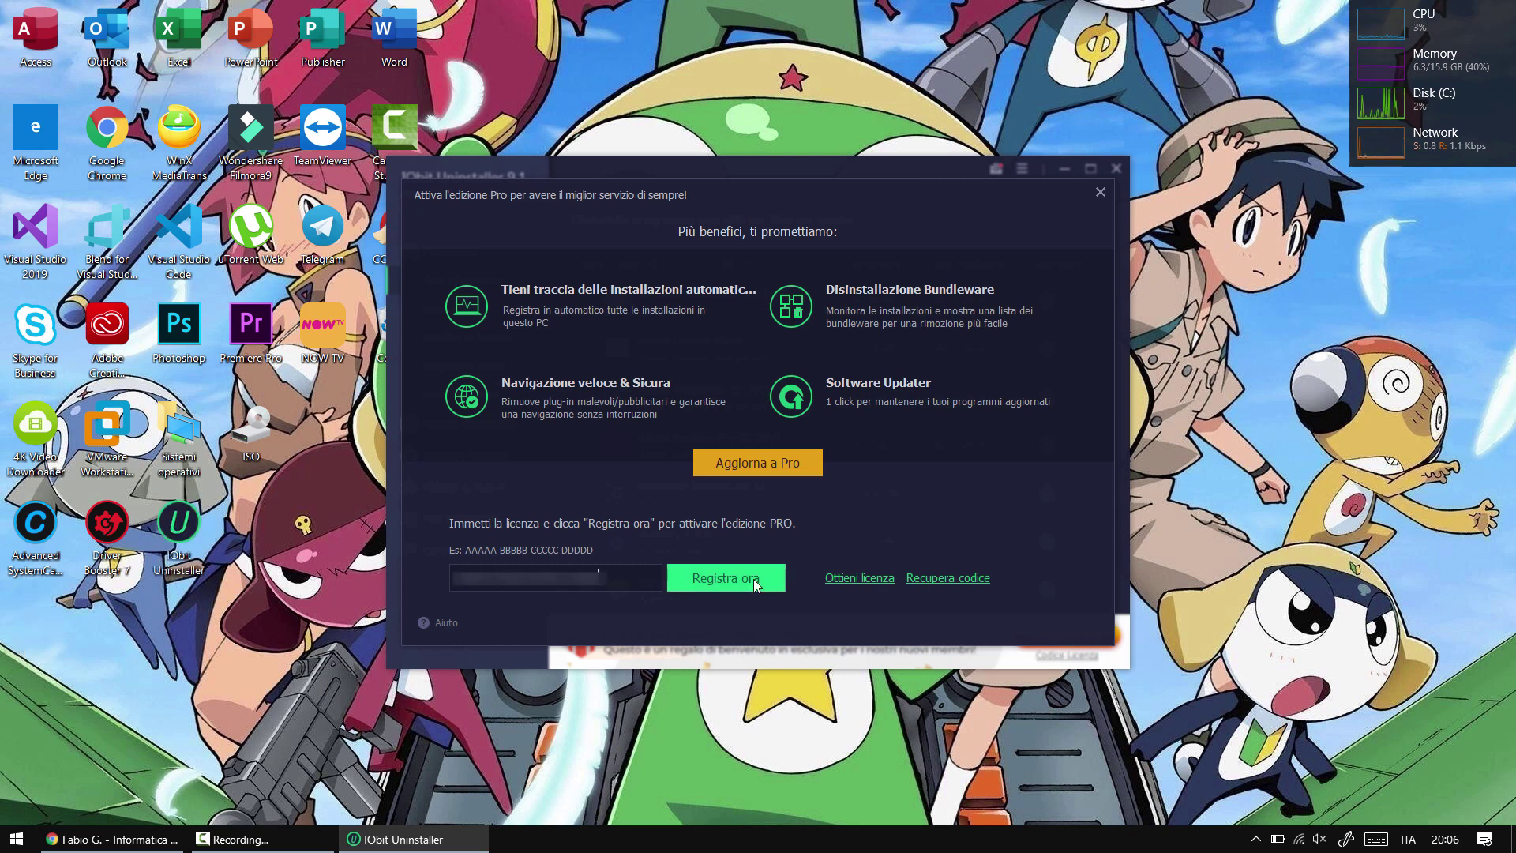
{"action": "left_click", "coordinate": [753, 580]}
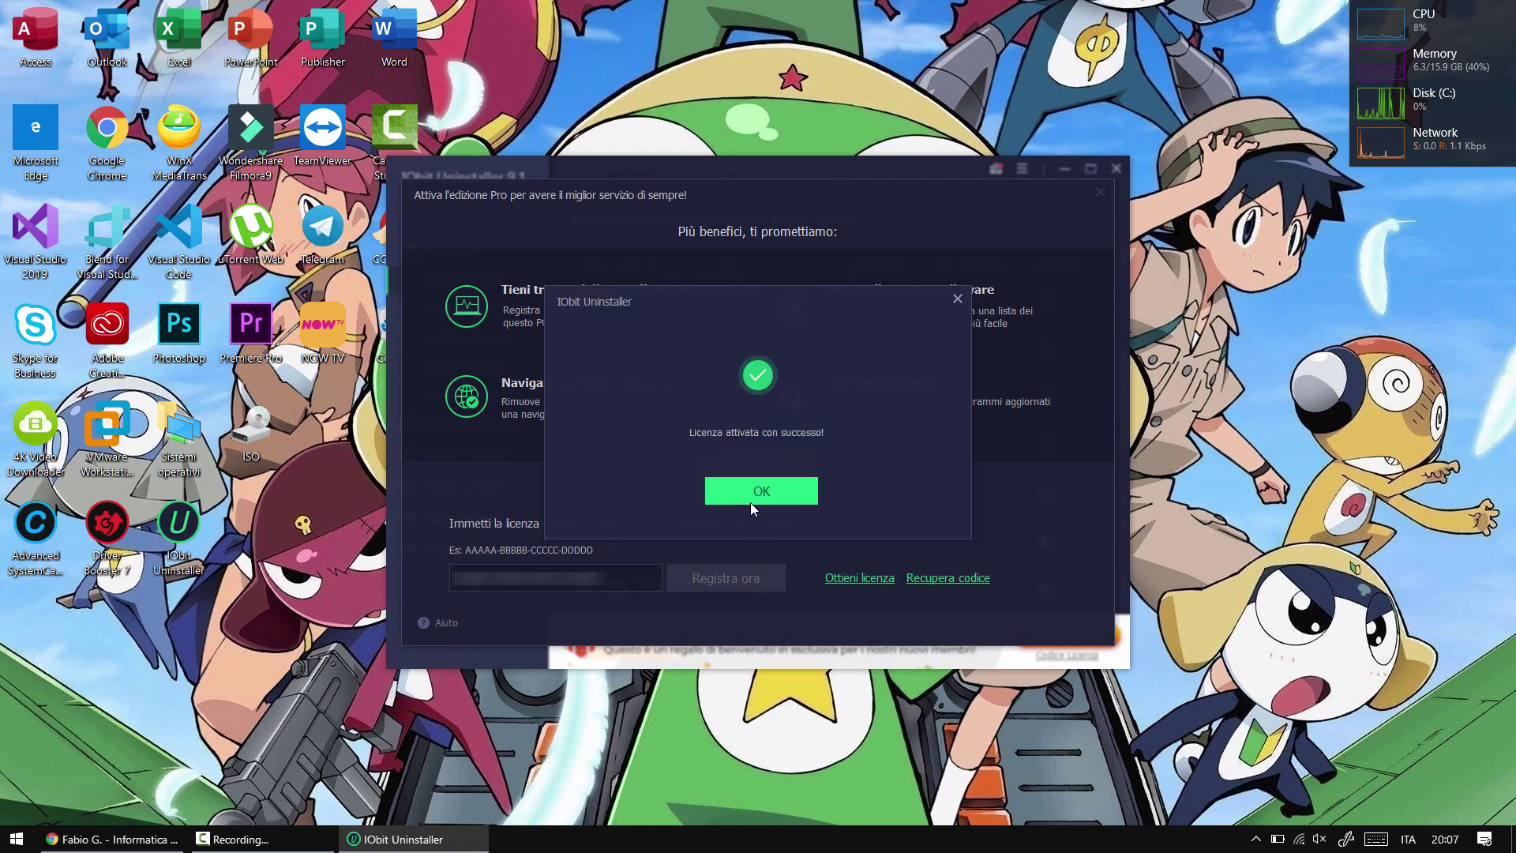
{"action": "left_click", "coordinate": [750, 497]}
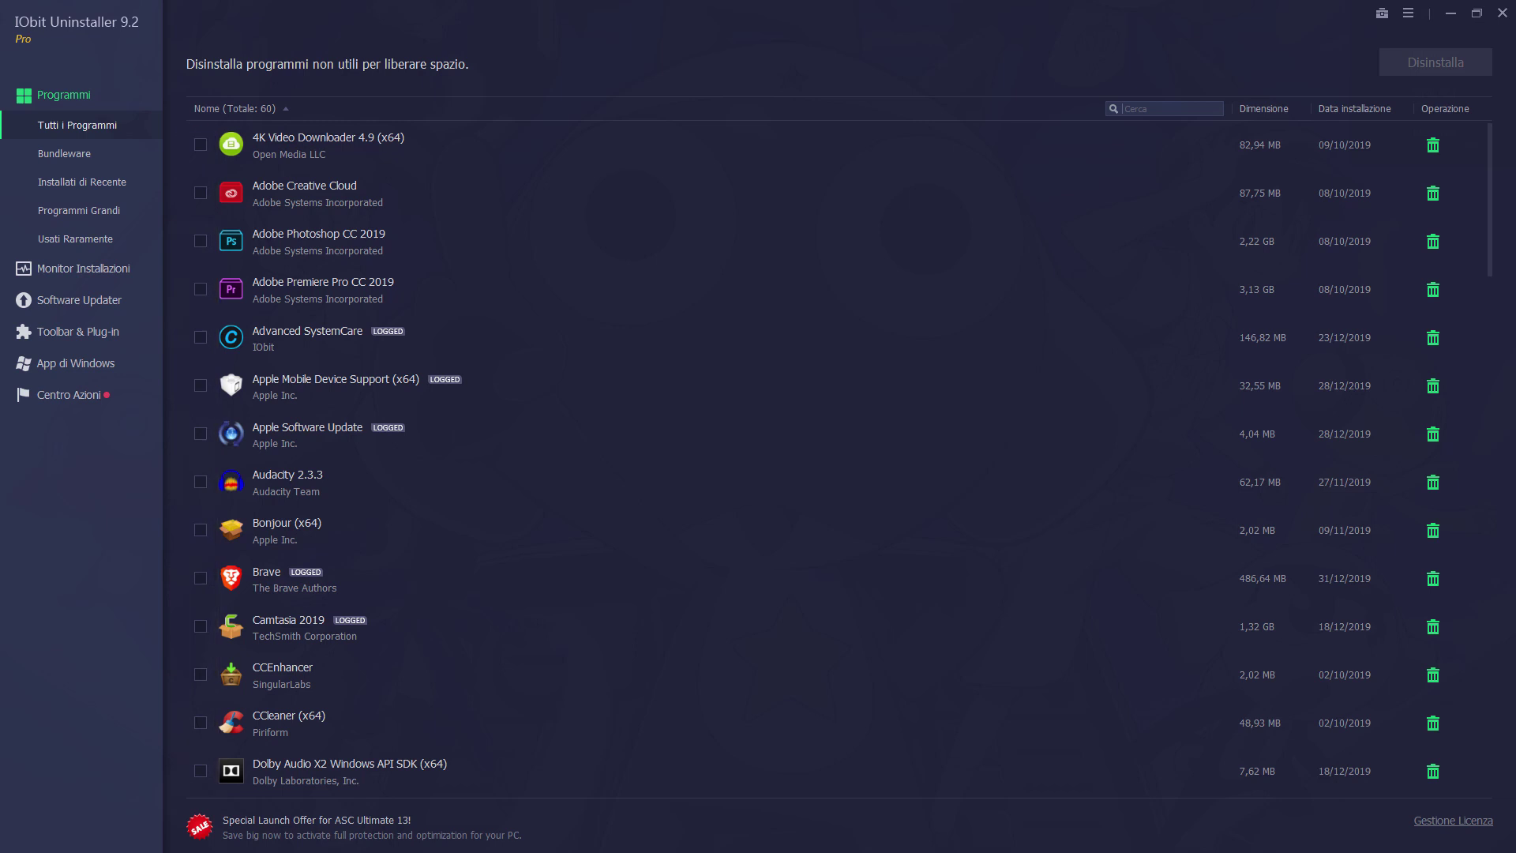
Uninstall 4K Video Downloader 4.9 (x64) without creating a restore point and open the Bundleware category
{"action": "left_click", "coordinate": [1434, 146]}
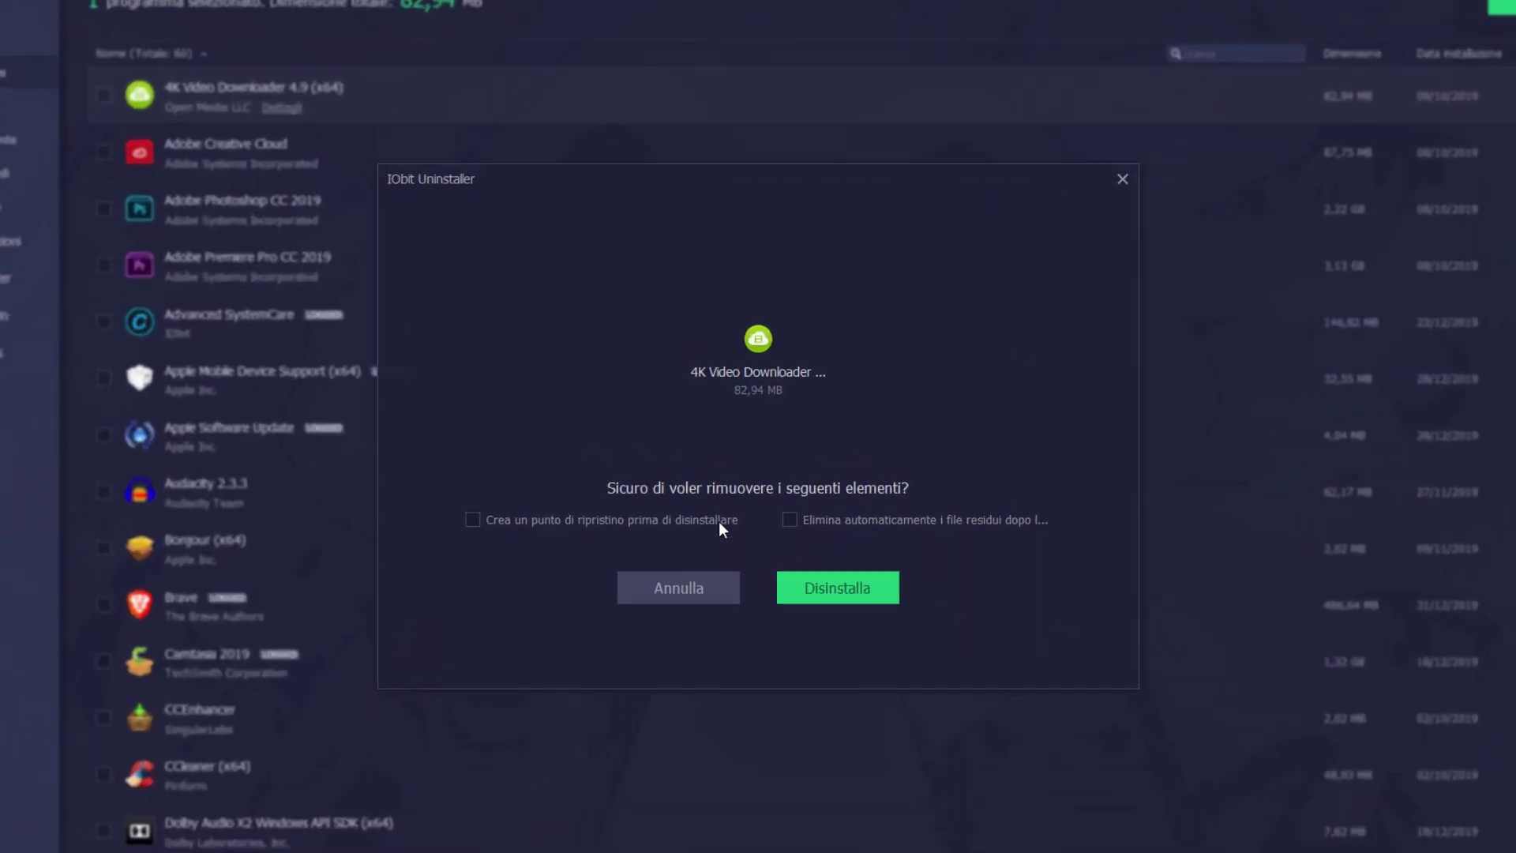
{"action": "left_click", "coordinate": [906, 646]}
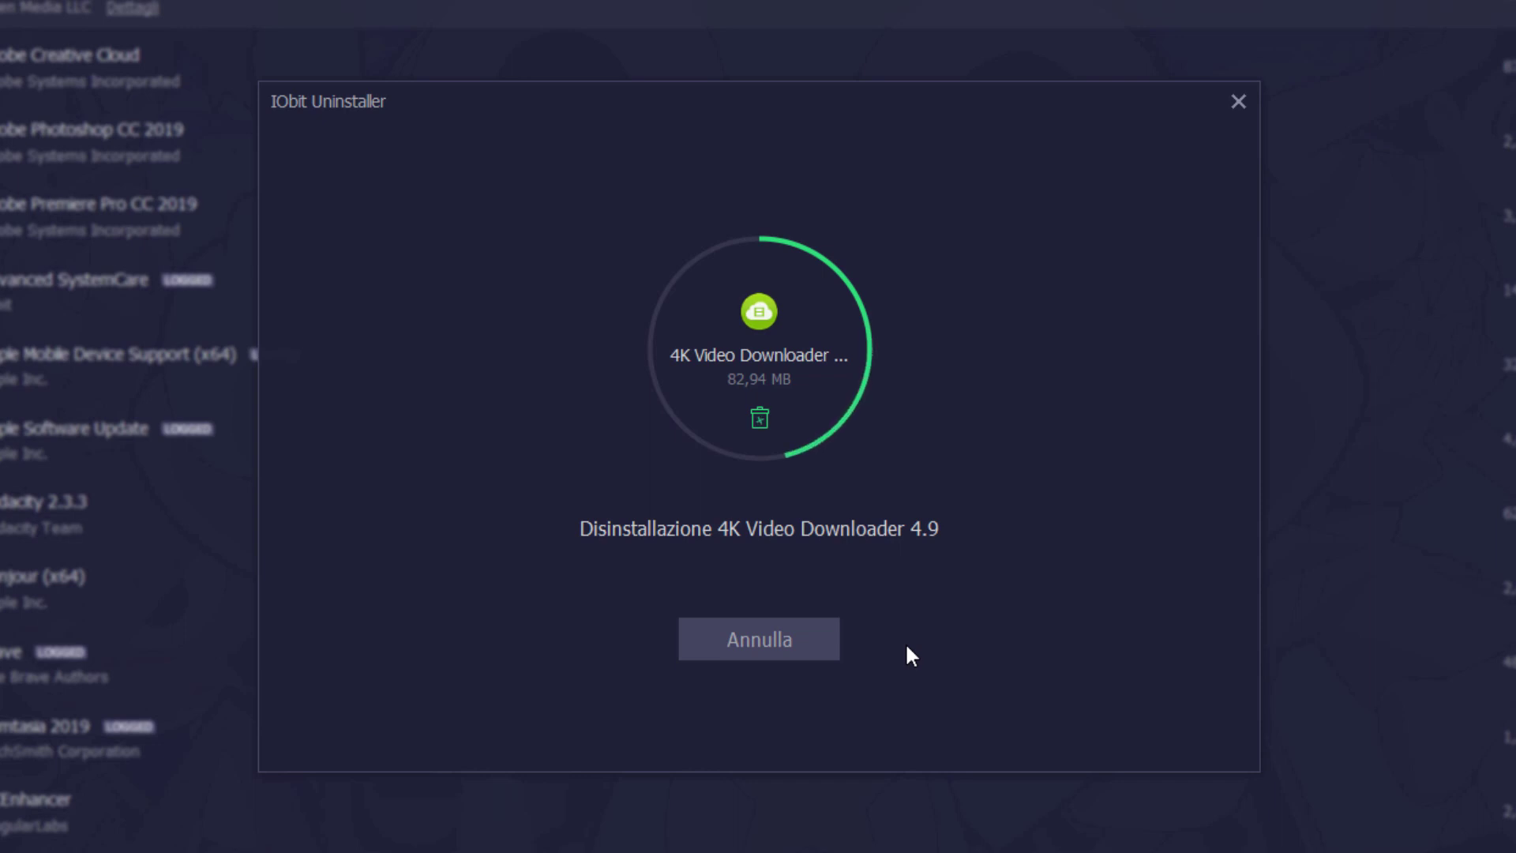
{"action": "left_click", "coordinate": [761, 592]}
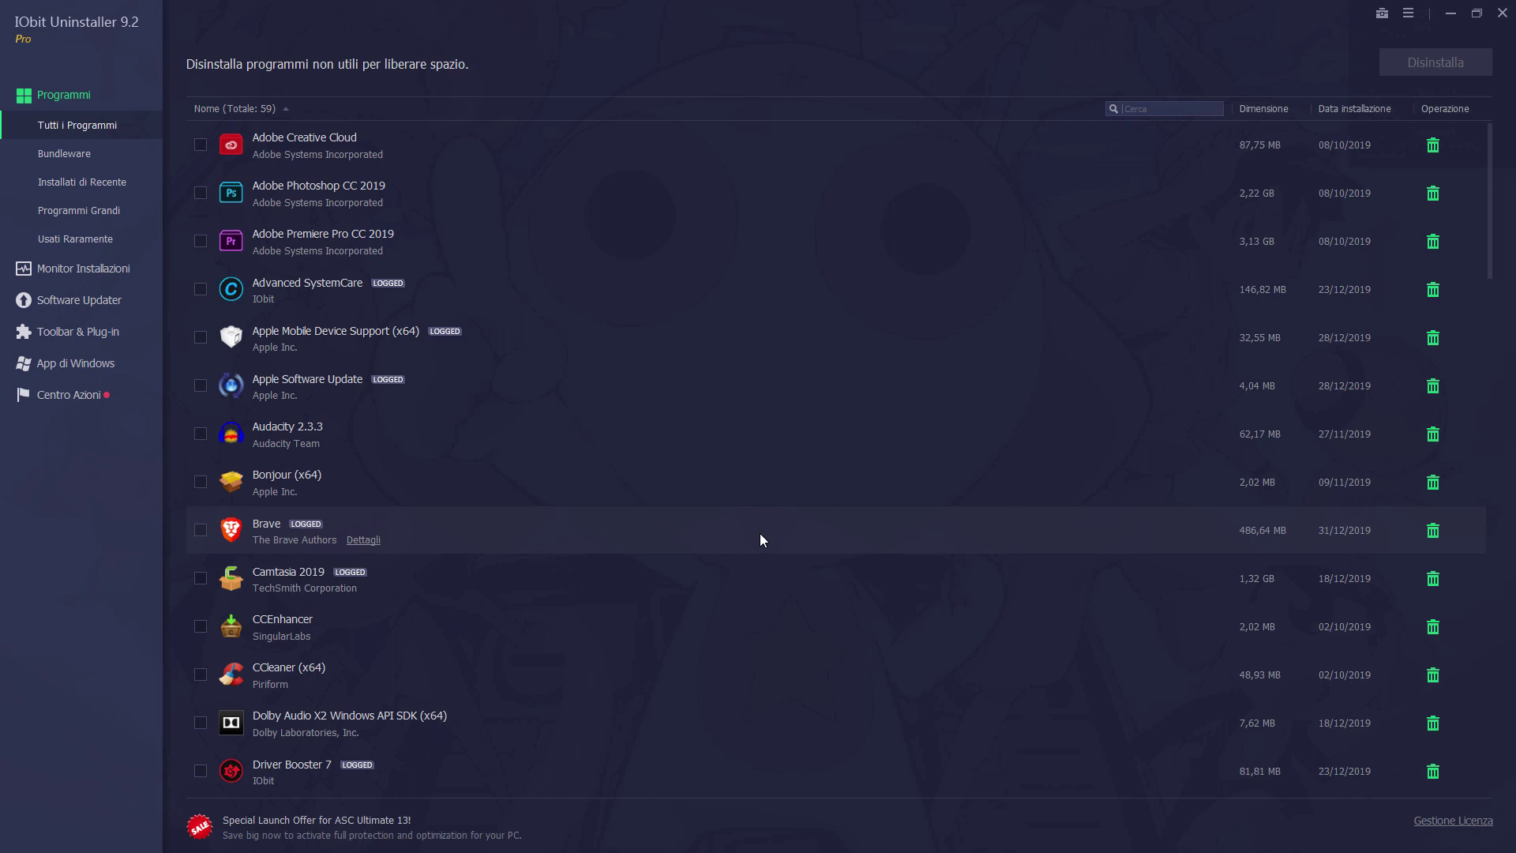
{"action": "left_click", "coordinate": [66, 158]}
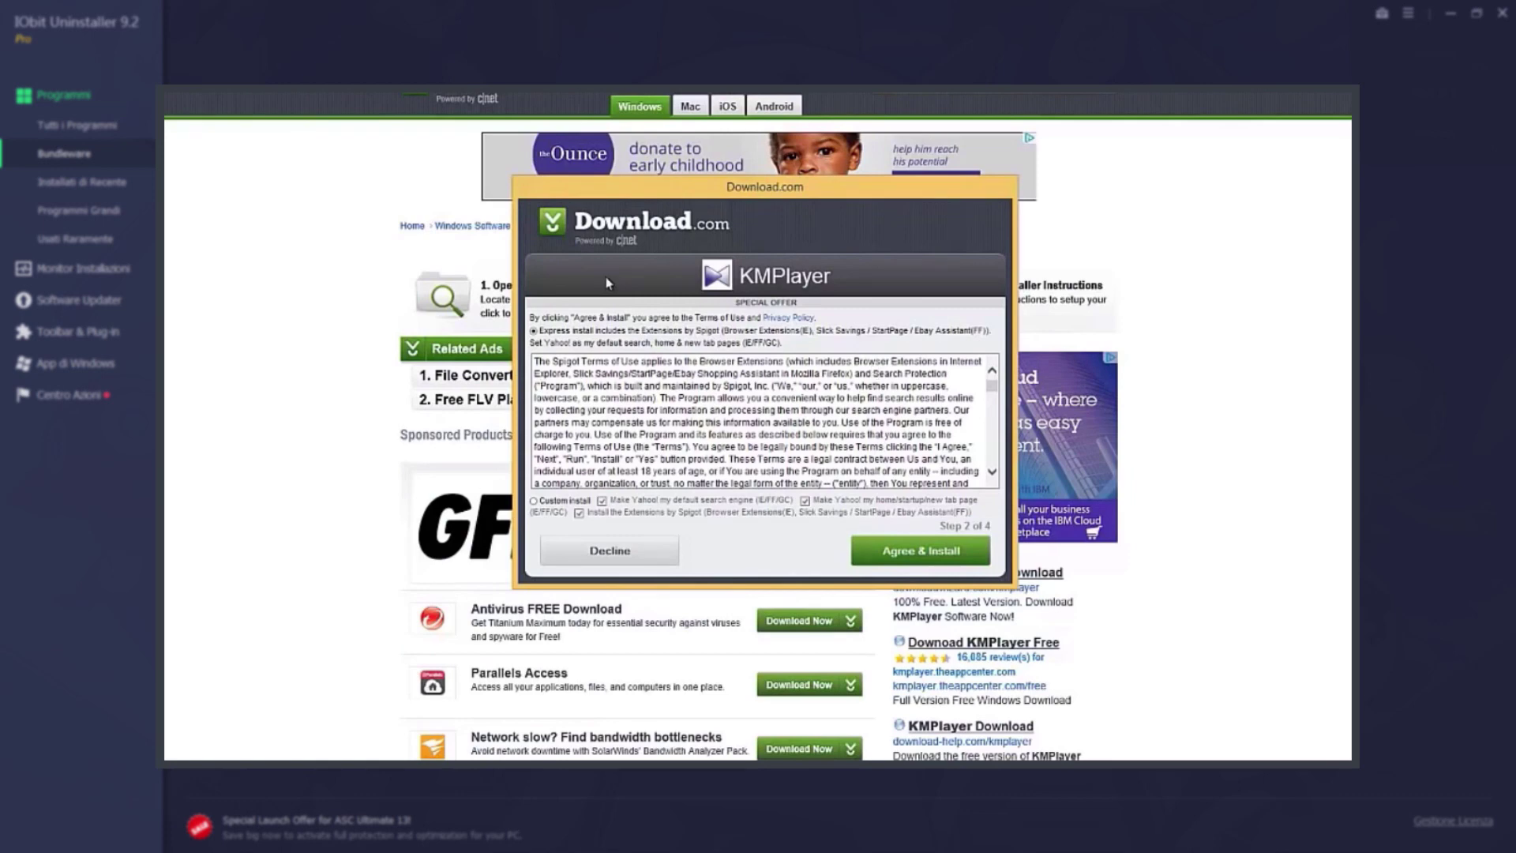
Accept the bundled special offer in the KMPlayer download installer and advance through the KMPlayer 3.9.1.133 setup
{"action": "left_click", "coordinate": [900, 562]}
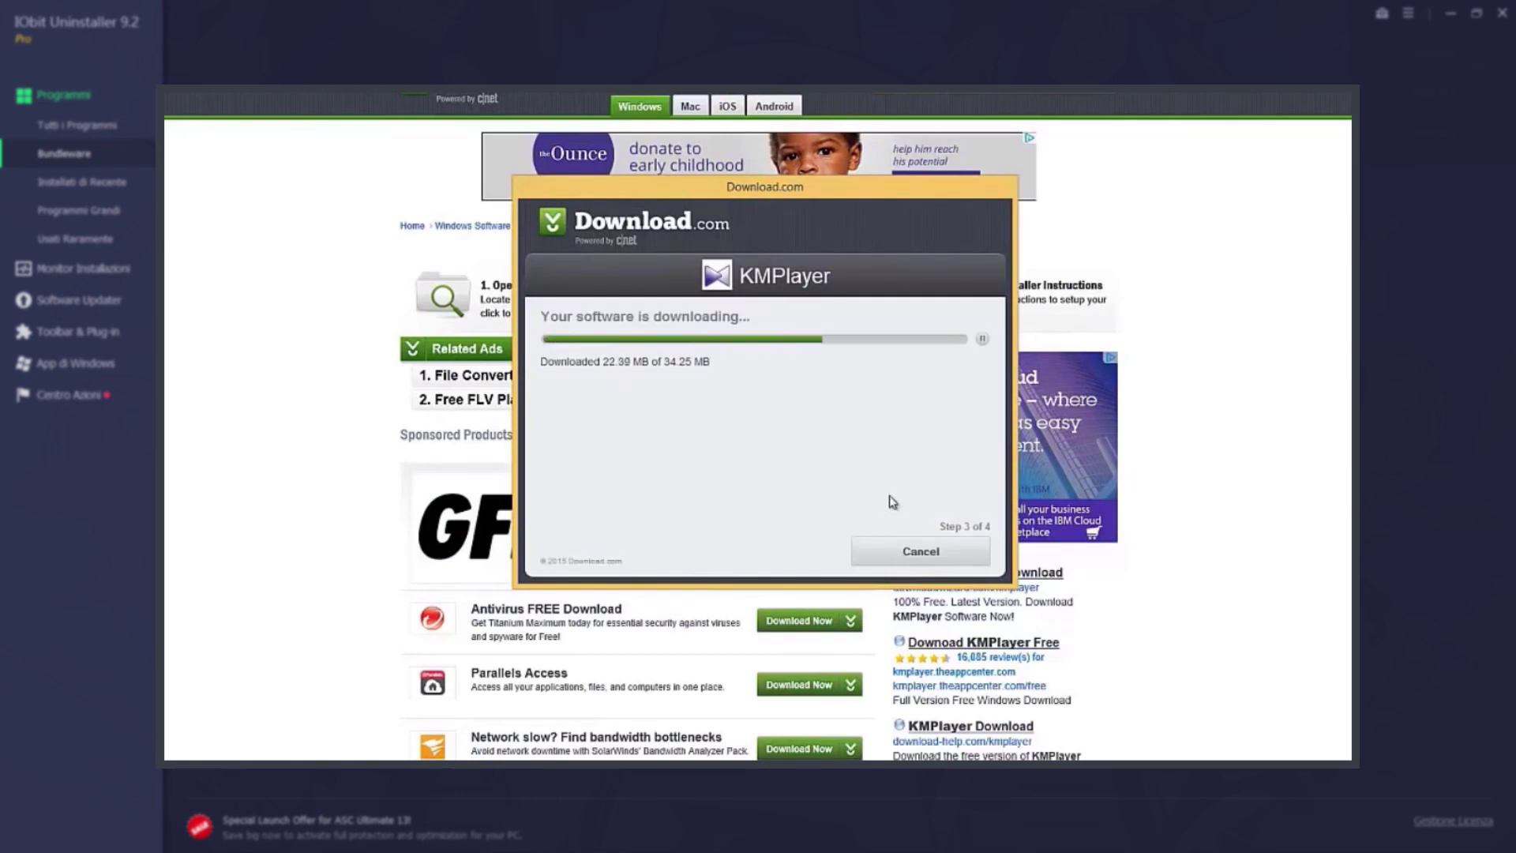
{"action": "left_click", "coordinate": [920, 553]}
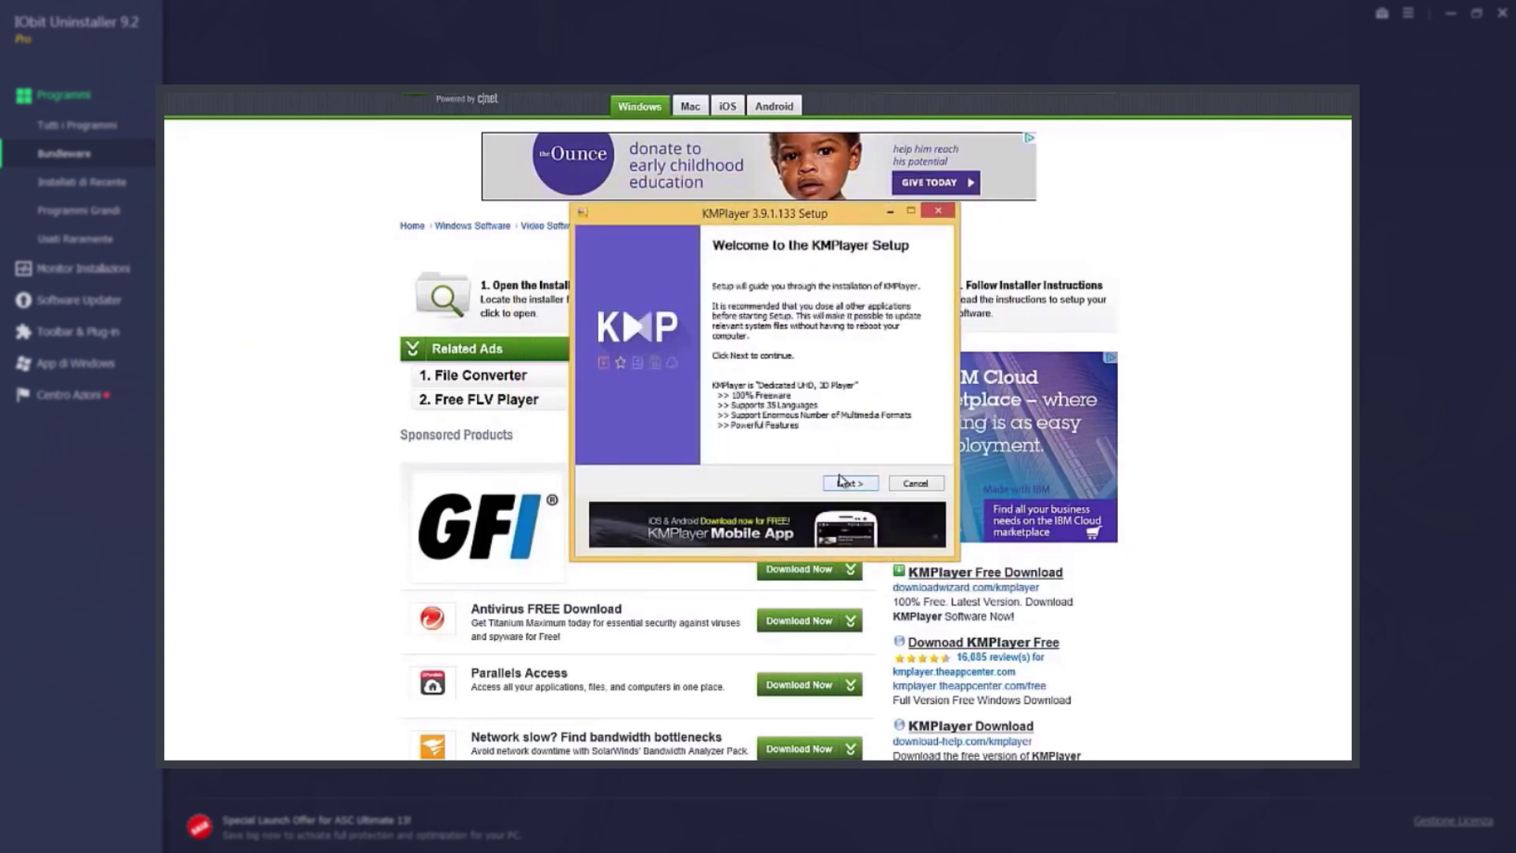
{"action": "left_click", "coordinate": [844, 489]}
{"action": "left_click", "coordinate": [843, 489]}
{"action": "left_click", "coordinate": [843, 488]}
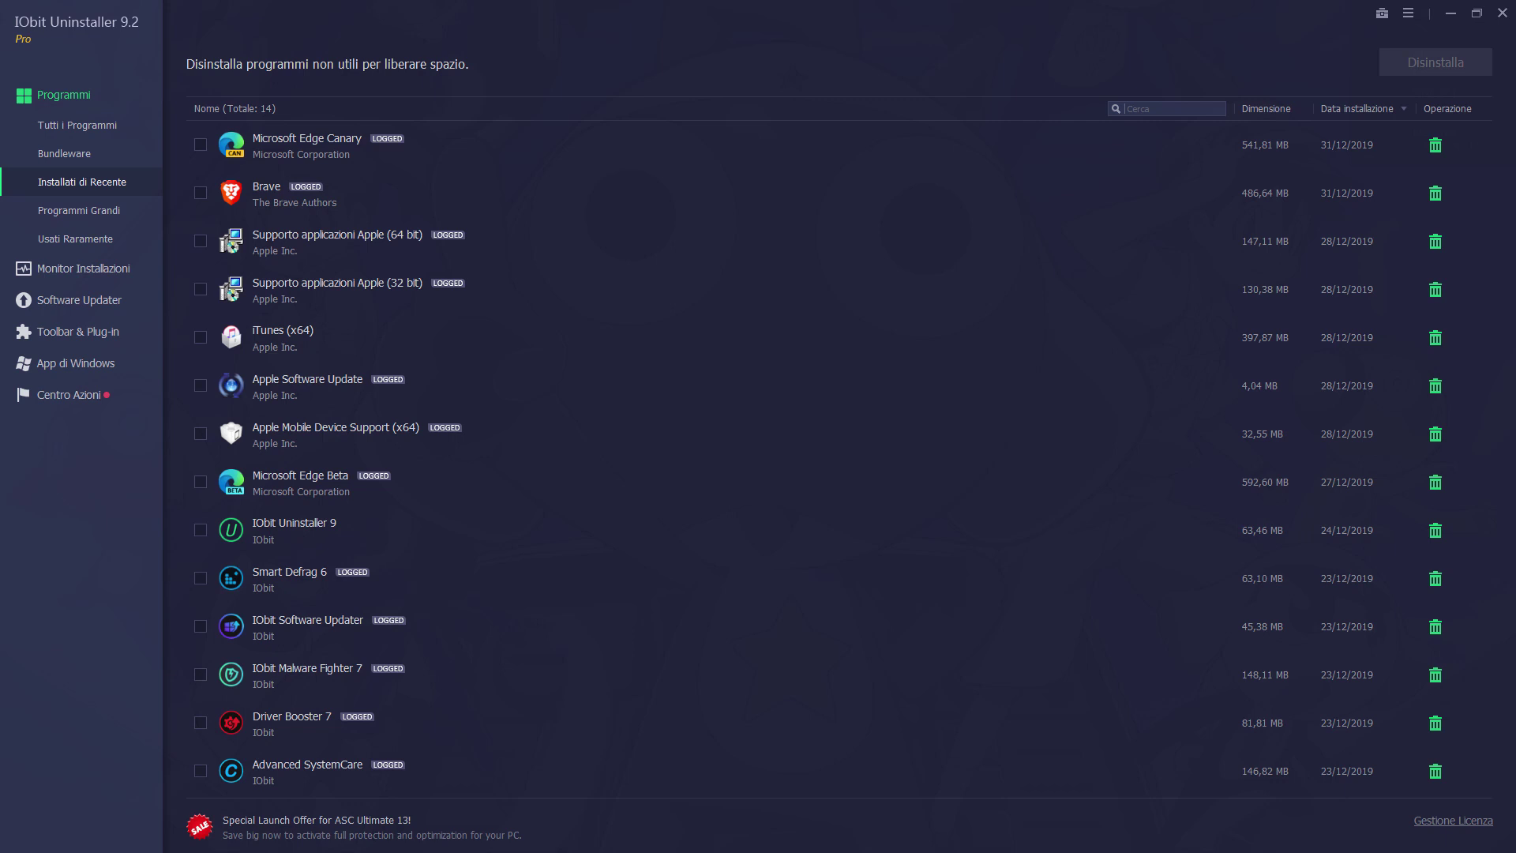
Review the large programs and the rarely used programs
{"action": "left_click", "coordinate": [79, 210]}
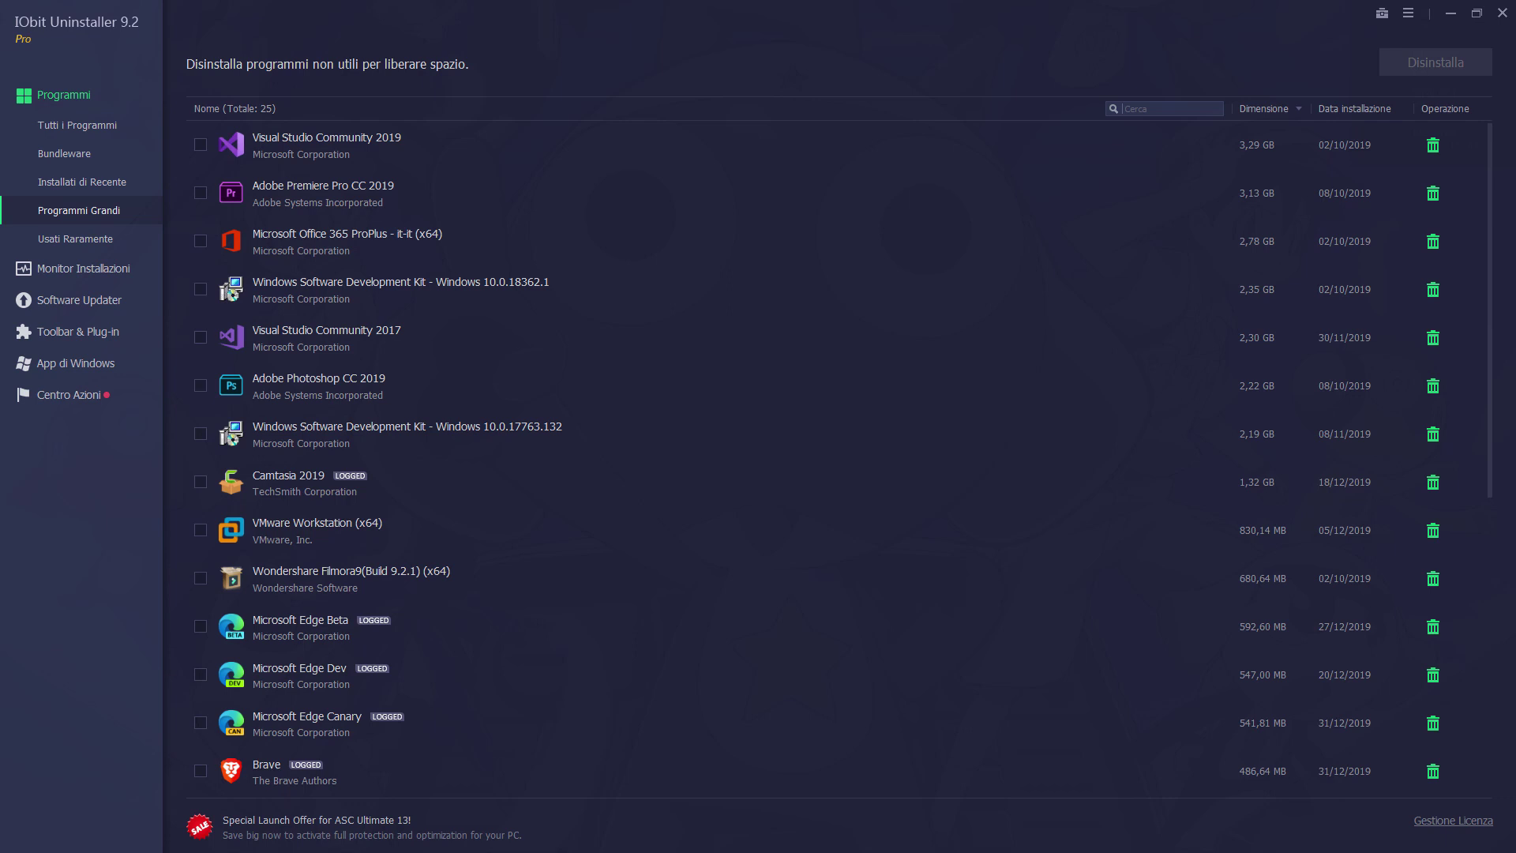
{"action": "left_click", "coordinate": [75, 239]}
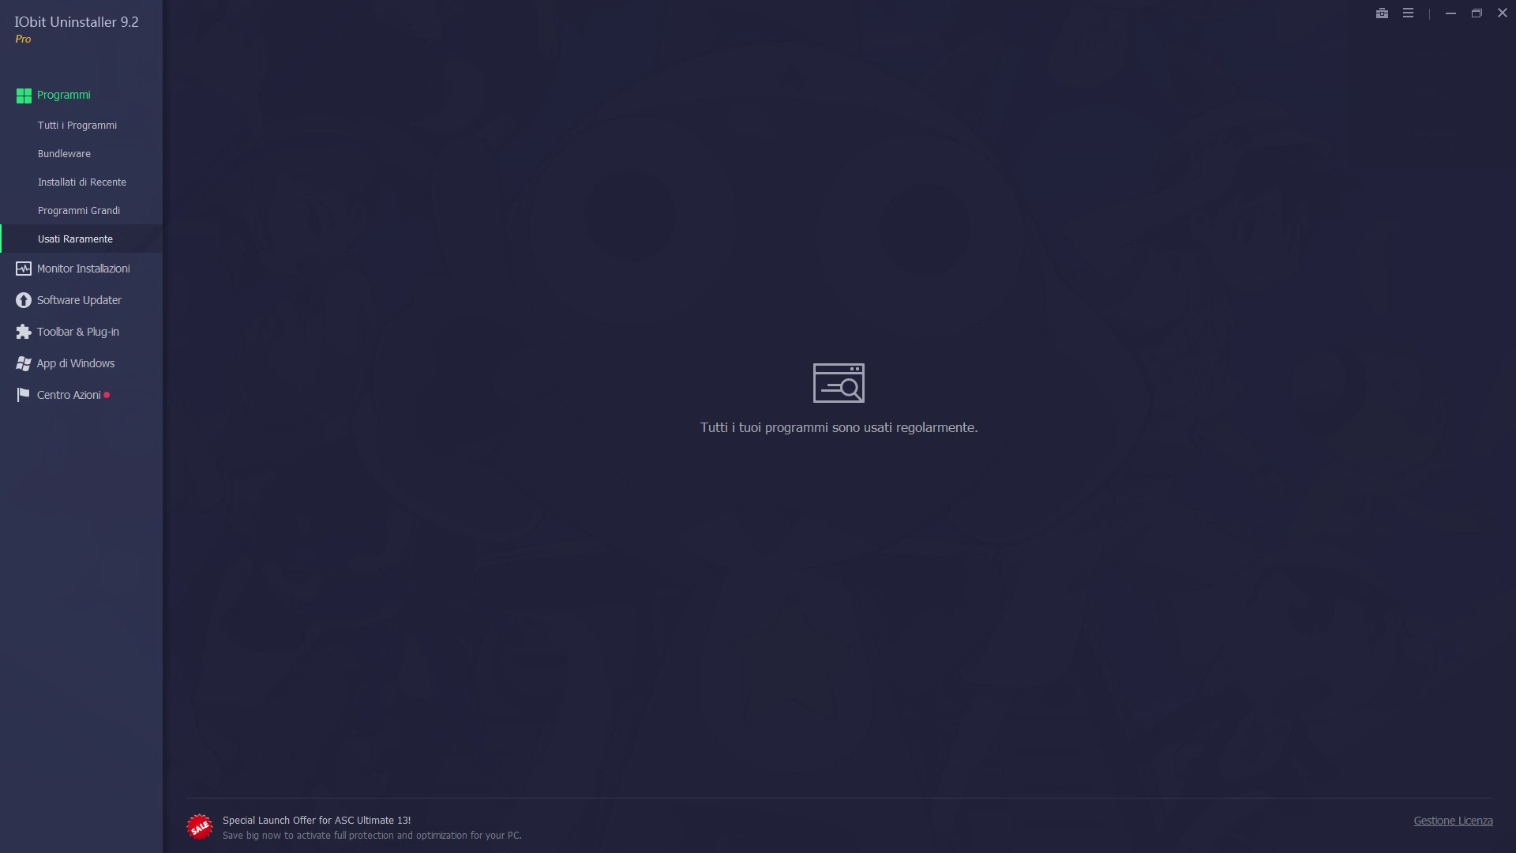
Open the installation monitor's list of recorded installations and show the log details for Brave
{"action": "left_click", "coordinate": [89, 271]}
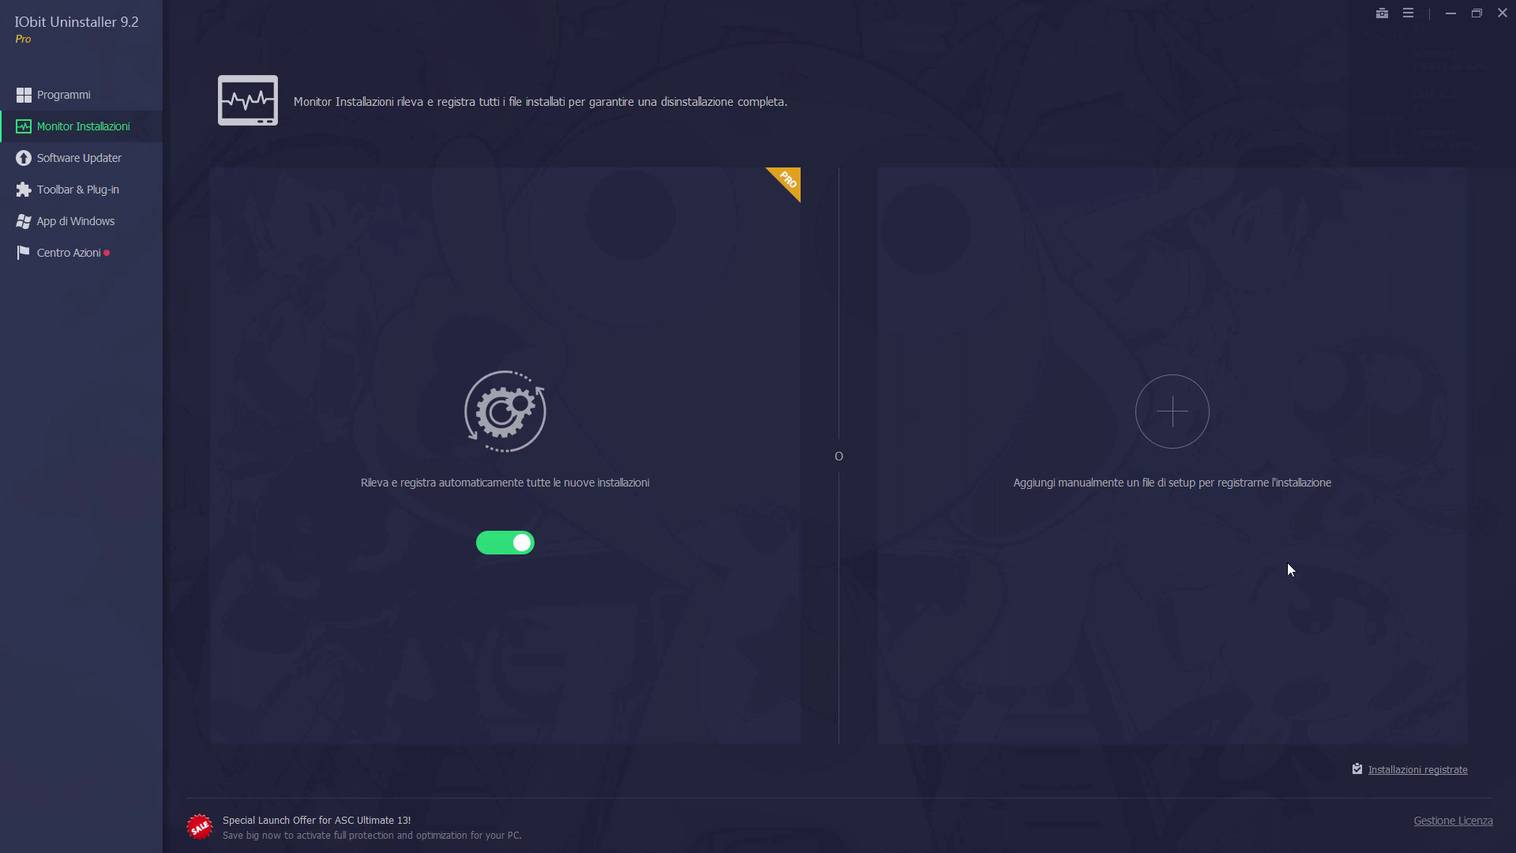
{"action": "left_click", "coordinate": [1429, 770]}
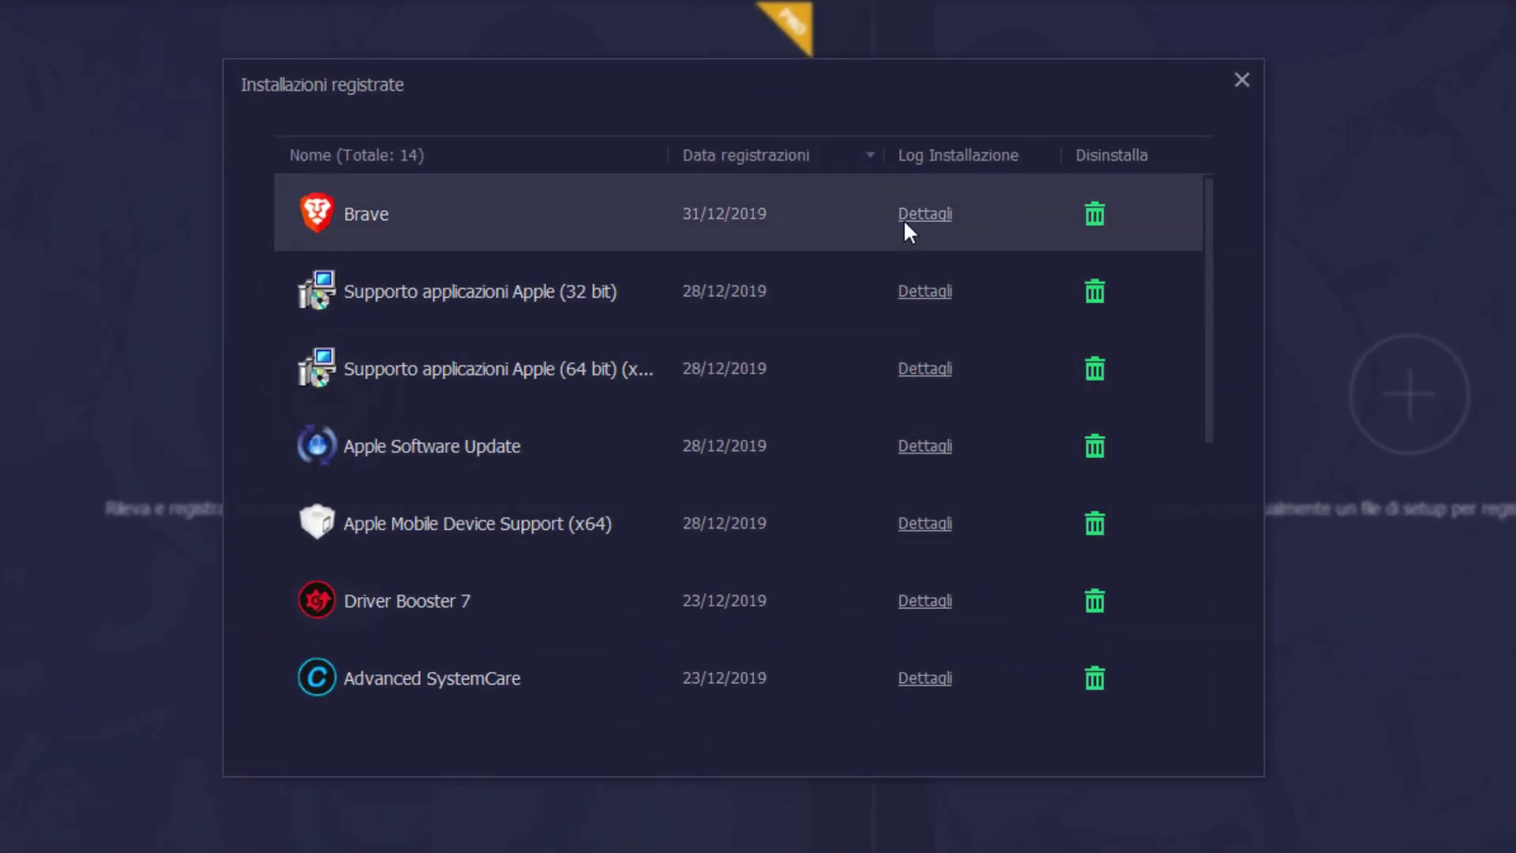
{"action": "left_click", "coordinate": [906, 225]}
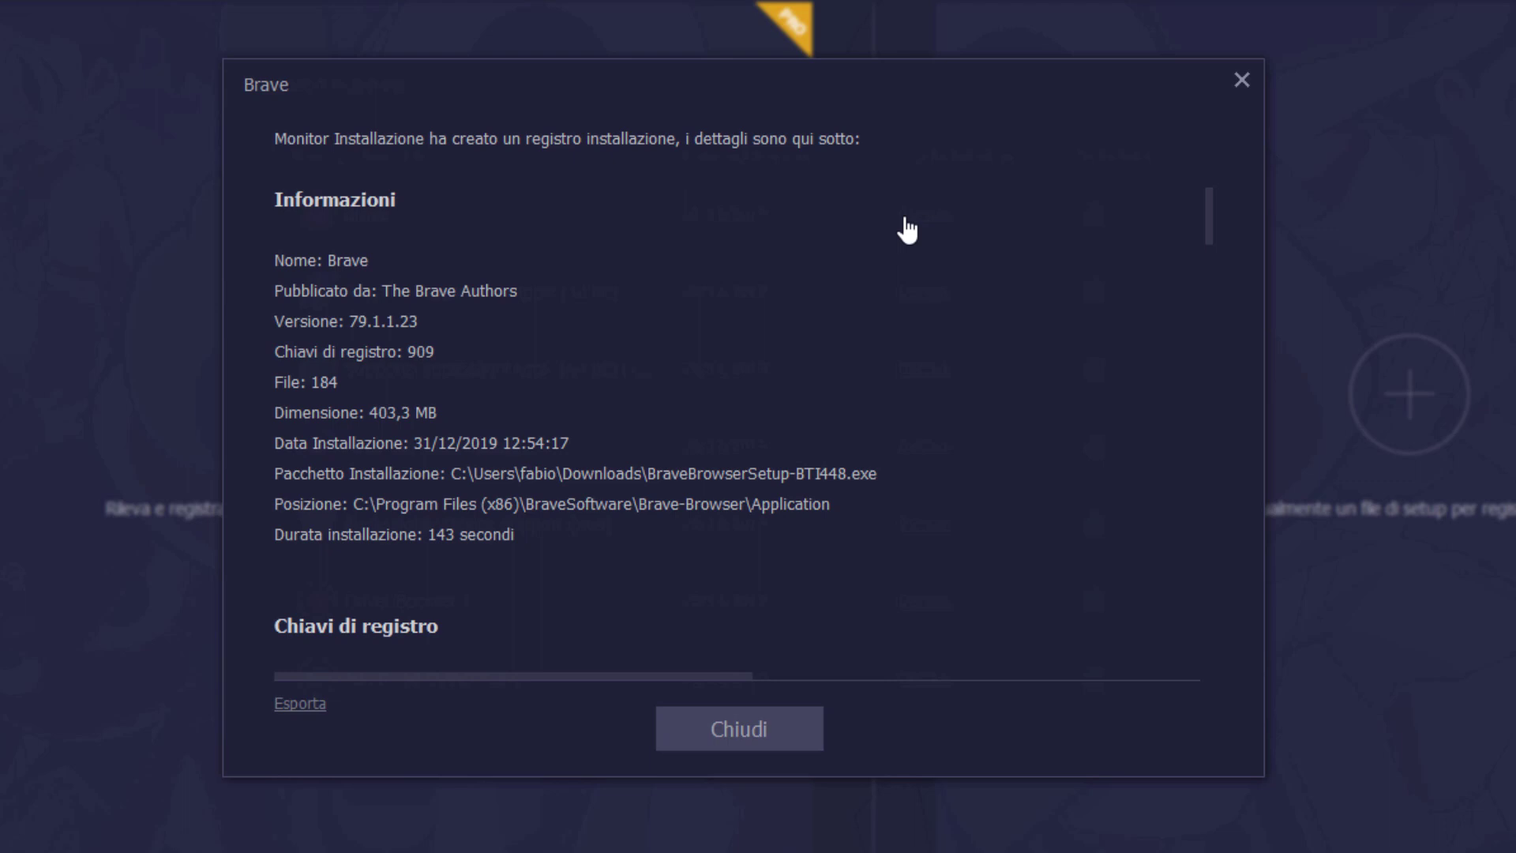
Examine the registry keys recorded in Brave's installation log
{"action": "scroll", "coordinate": [907, 229], "scroll_direction": "down", "scroll_amount": 2}
{"action": "scroll", "coordinate": [907, 229], "scroll_direction": "down", "scroll_amount": 2}
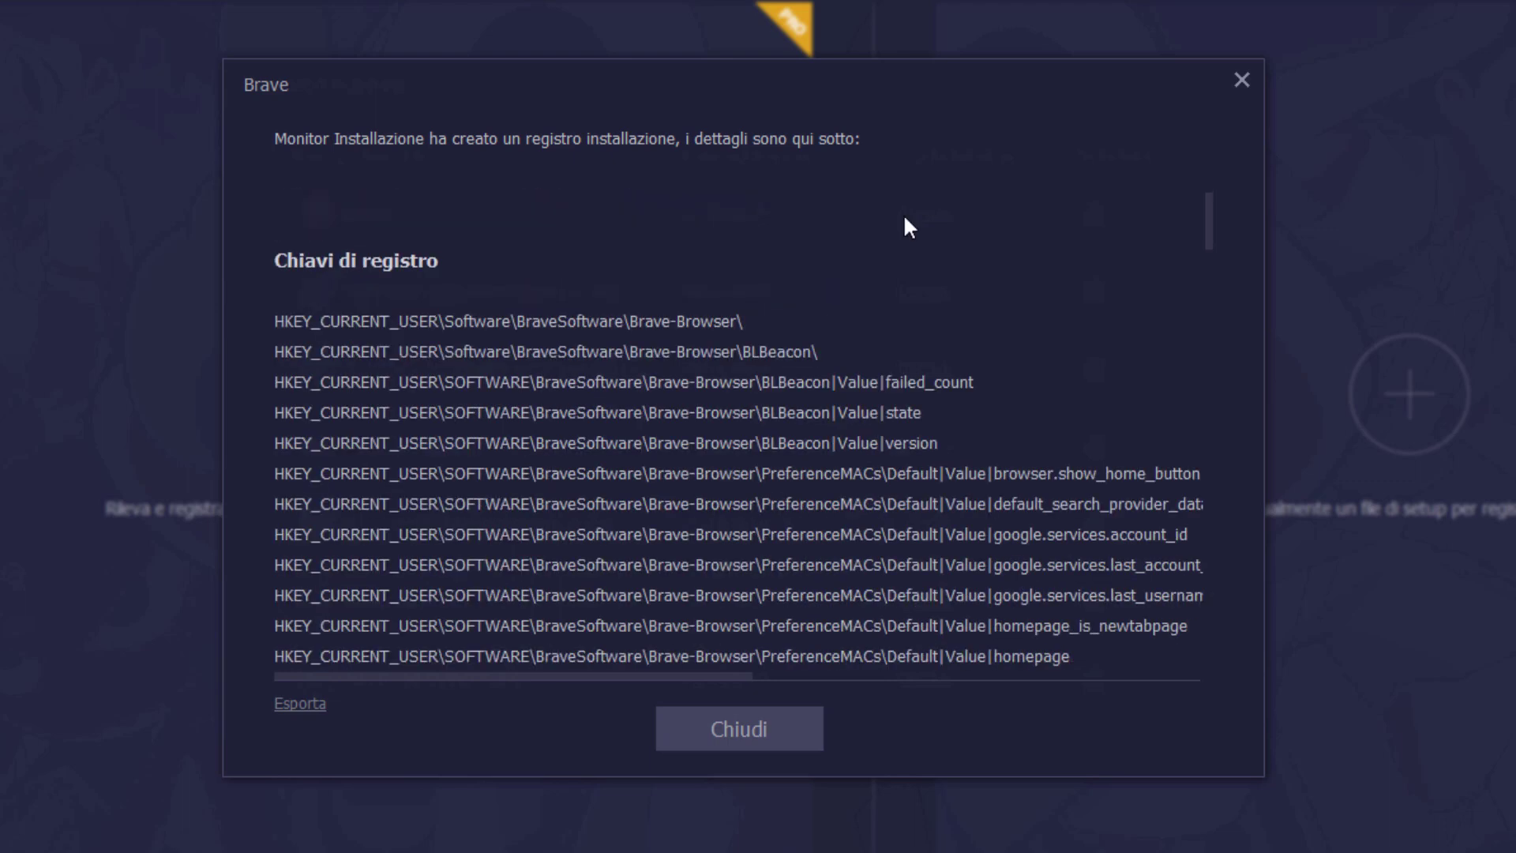
{"action": "scroll", "coordinate": [906, 219], "scroll_direction": "down", "scroll_amount": 2}
{"action": "scroll", "coordinate": [906, 220], "scroll_direction": "down", "scroll_amount": 5}
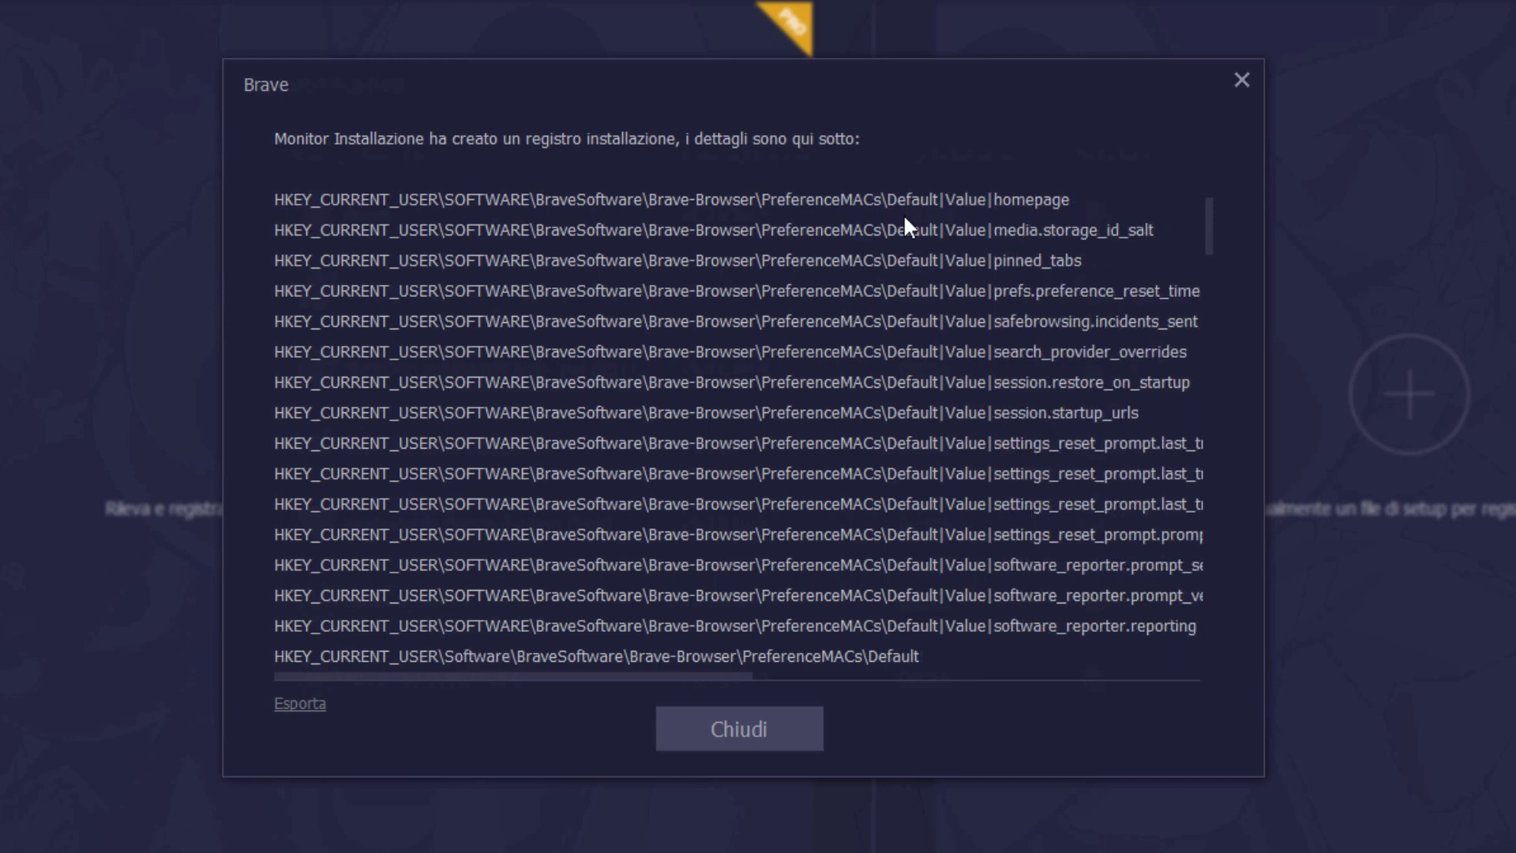
{"action": "scroll", "coordinate": [906, 221], "scroll_direction": "down", "scroll_amount": 15}
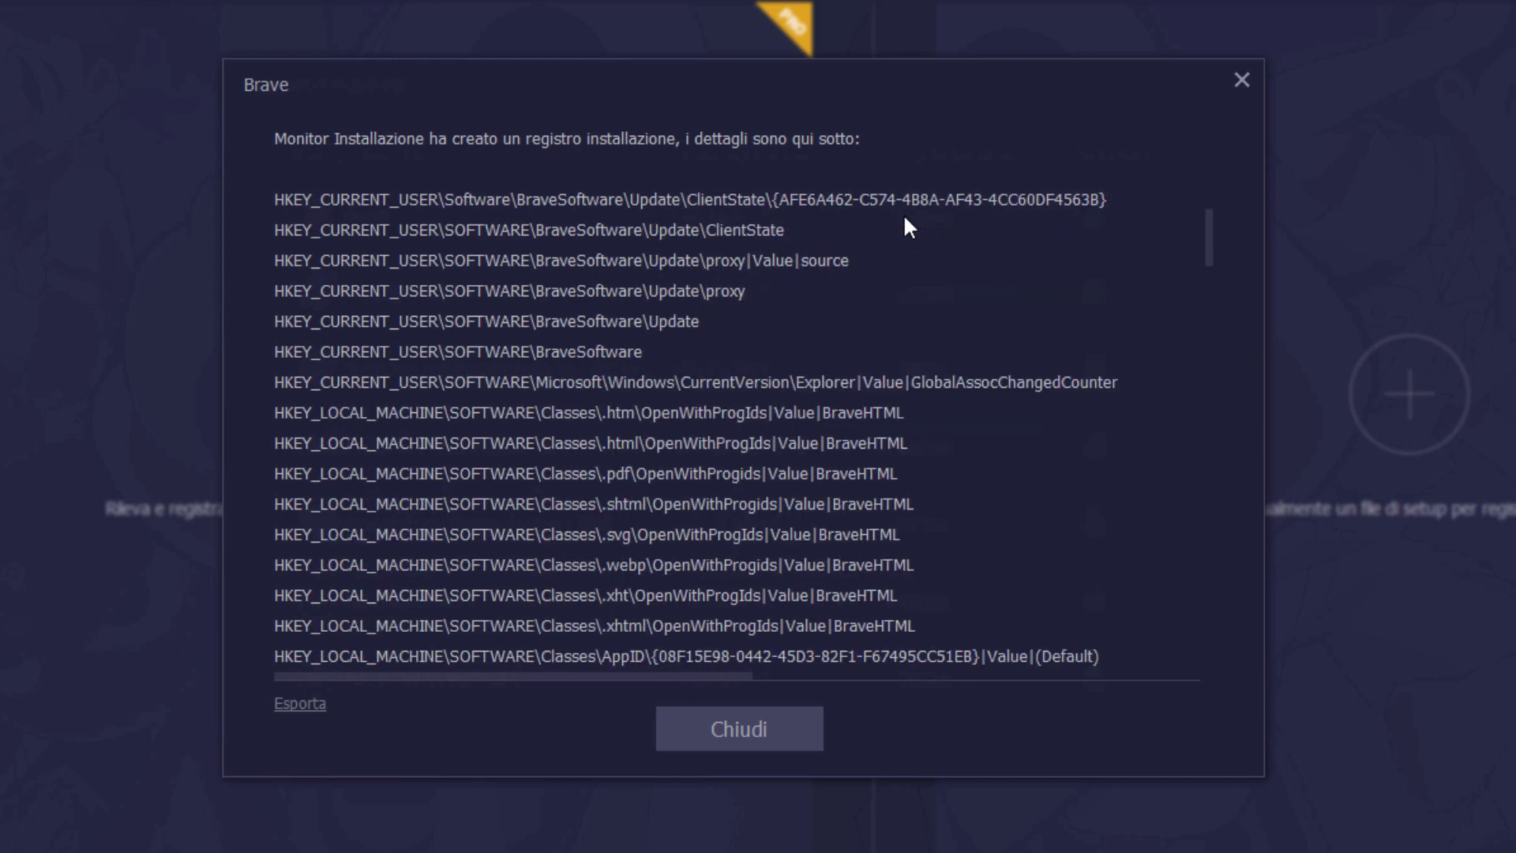
{"action": "scroll", "coordinate": [905, 219], "scroll_direction": "down", "scroll_amount": 12}
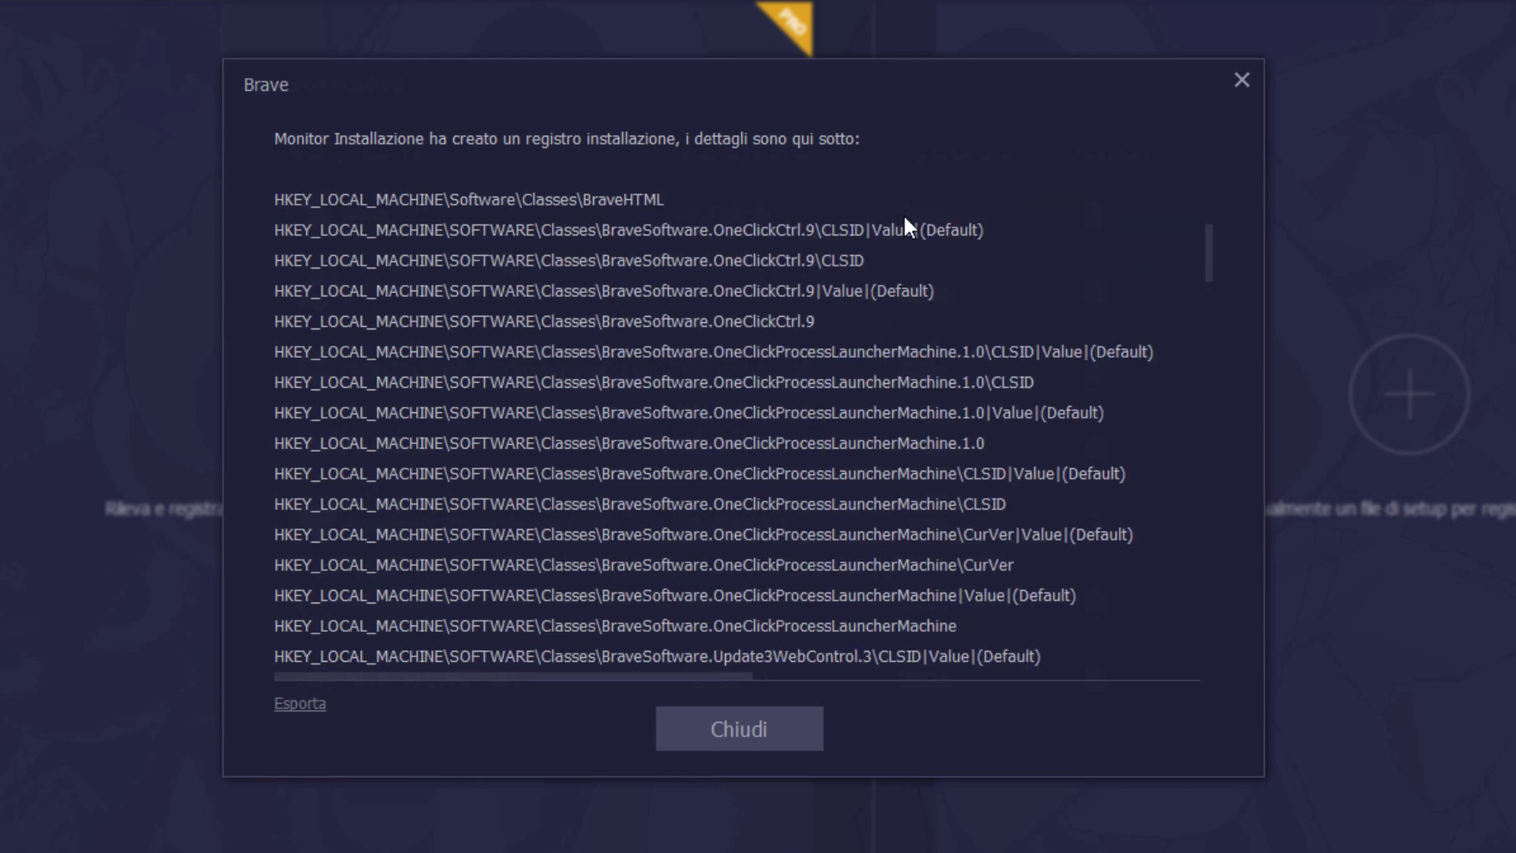
{"action": "scroll", "coordinate": [904, 218], "scroll_direction": "down", "scroll_amount": 5}
{"action": "scroll", "coordinate": [904, 218], "scroll_direction": "down", "scroll_amount": 8}
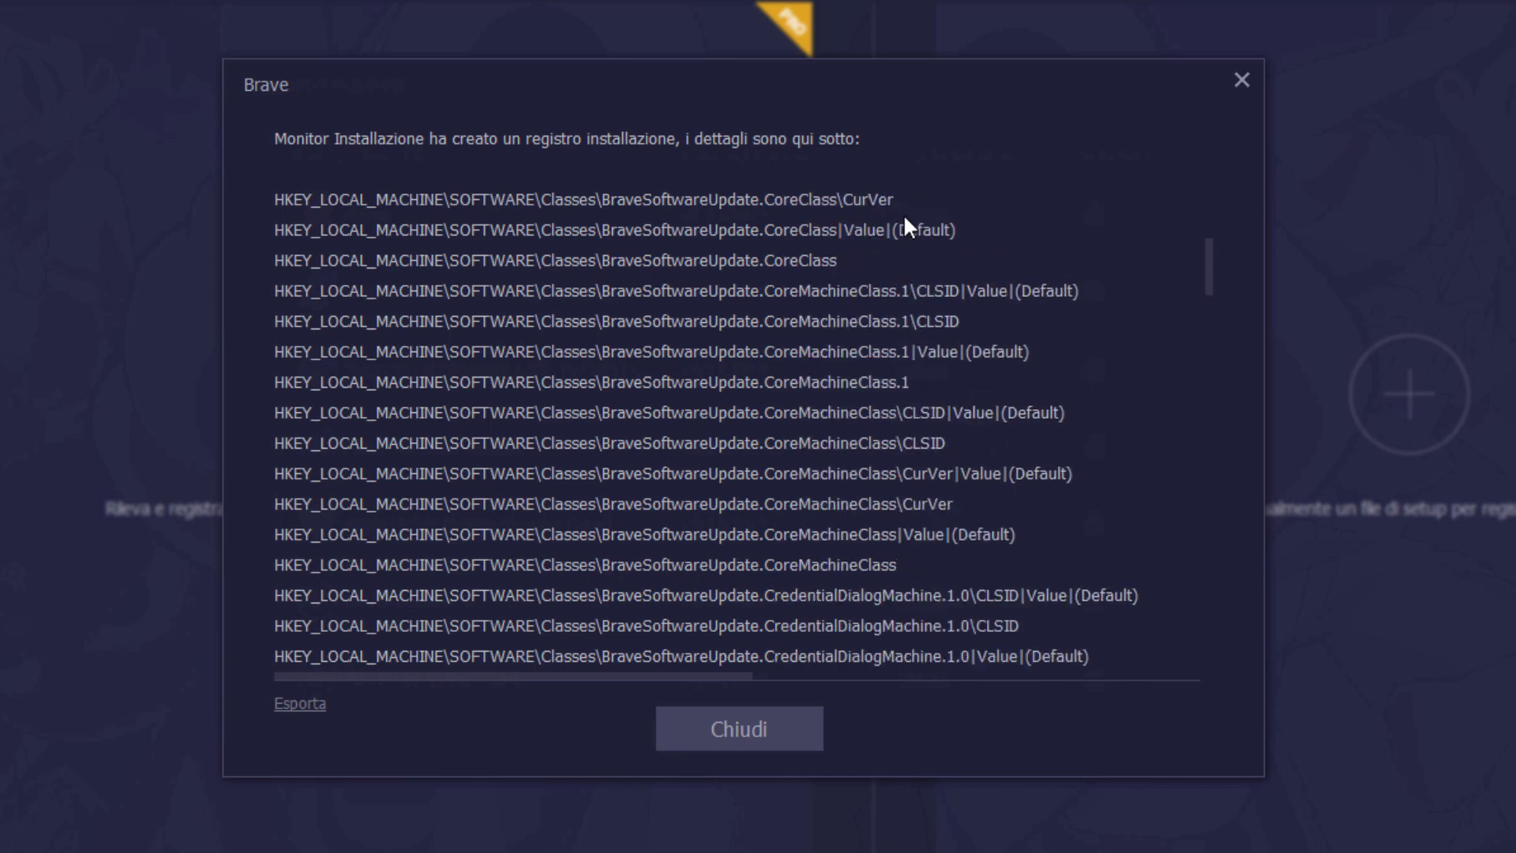
{"action": "scroll", "coordinate": [903, 213], "scroll_direction": "down", "scroll_amount": 15}
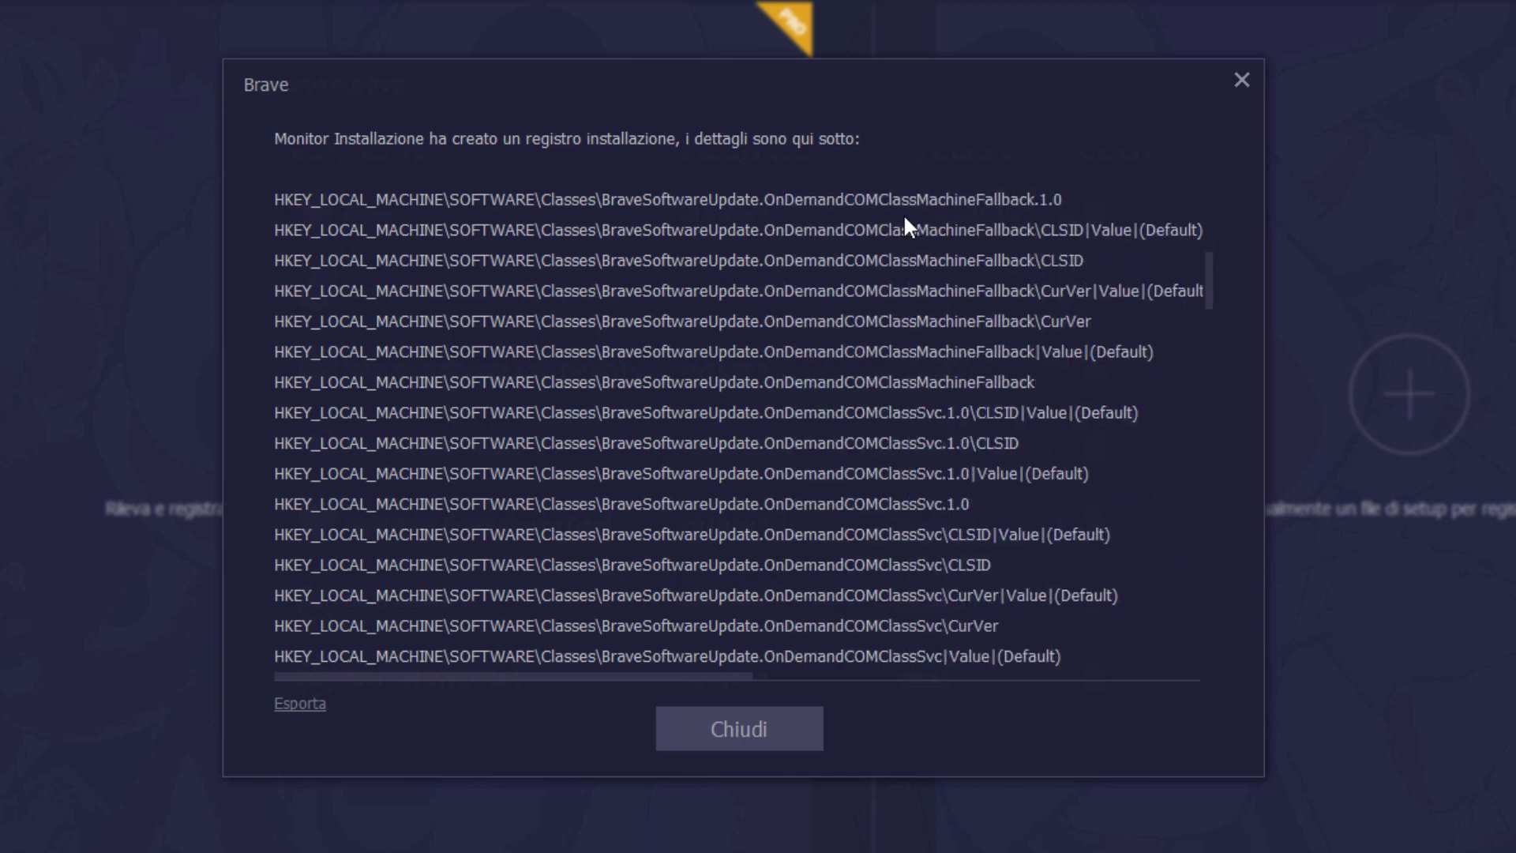
Export the Brave installation log to the Desktop as MonitorLog_Brave.txt and look through the saved file
{"action": "left_click", "coordinate": [300, 704]}
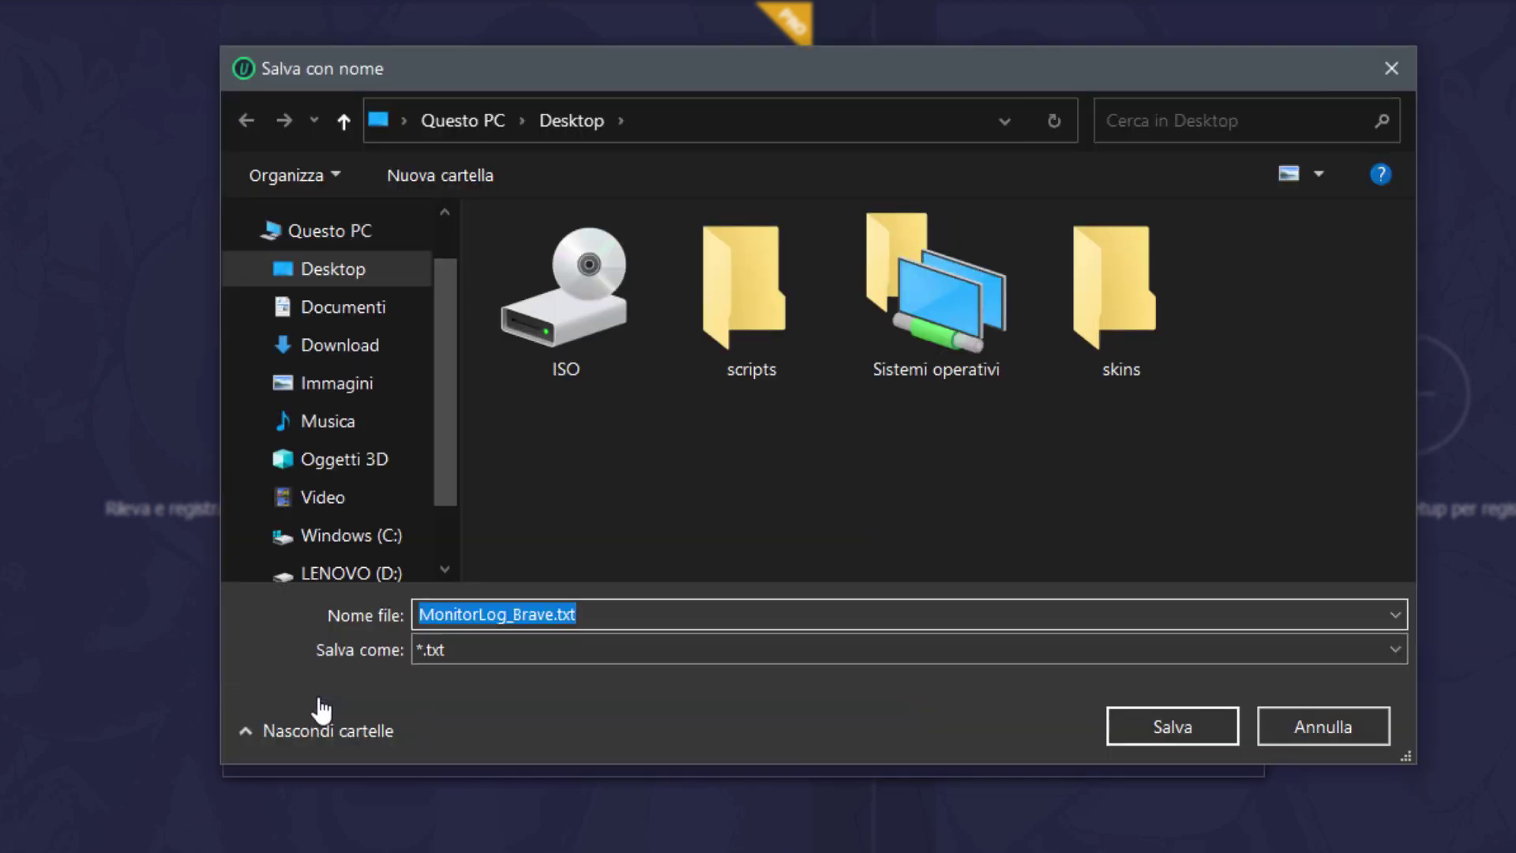
{"action": "left_click", "coordinate": [1109, 719]}
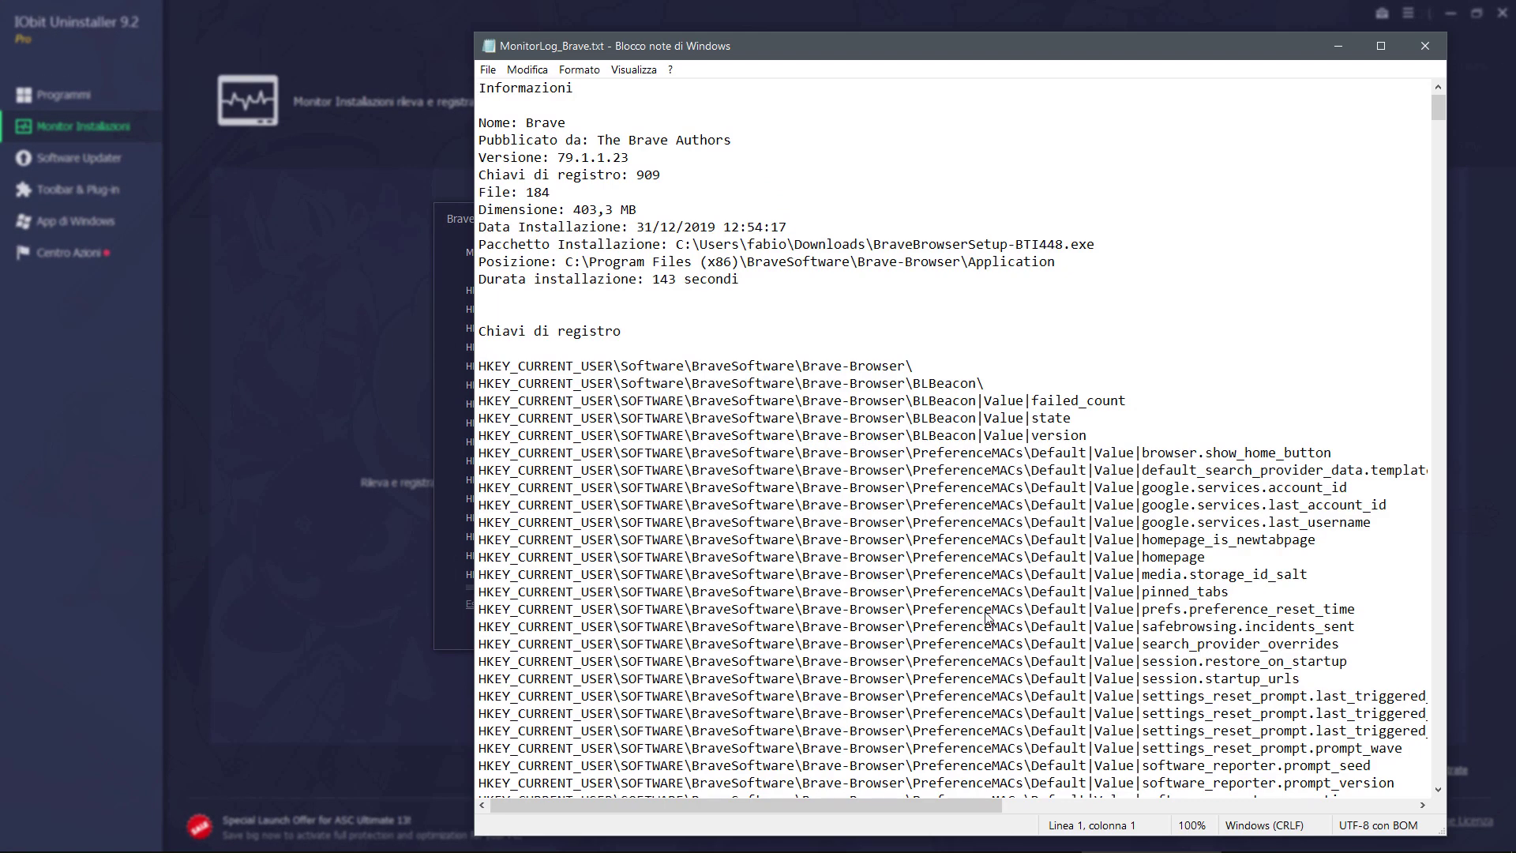
{"action": "scroll", "coordinate": [987, 618], "scroll_direction": "down", "scroll_amount": 8}
{"action": "scroll", "coordinate": [986, 618], "scroll_direction": "up", "scroll_amount": 1}
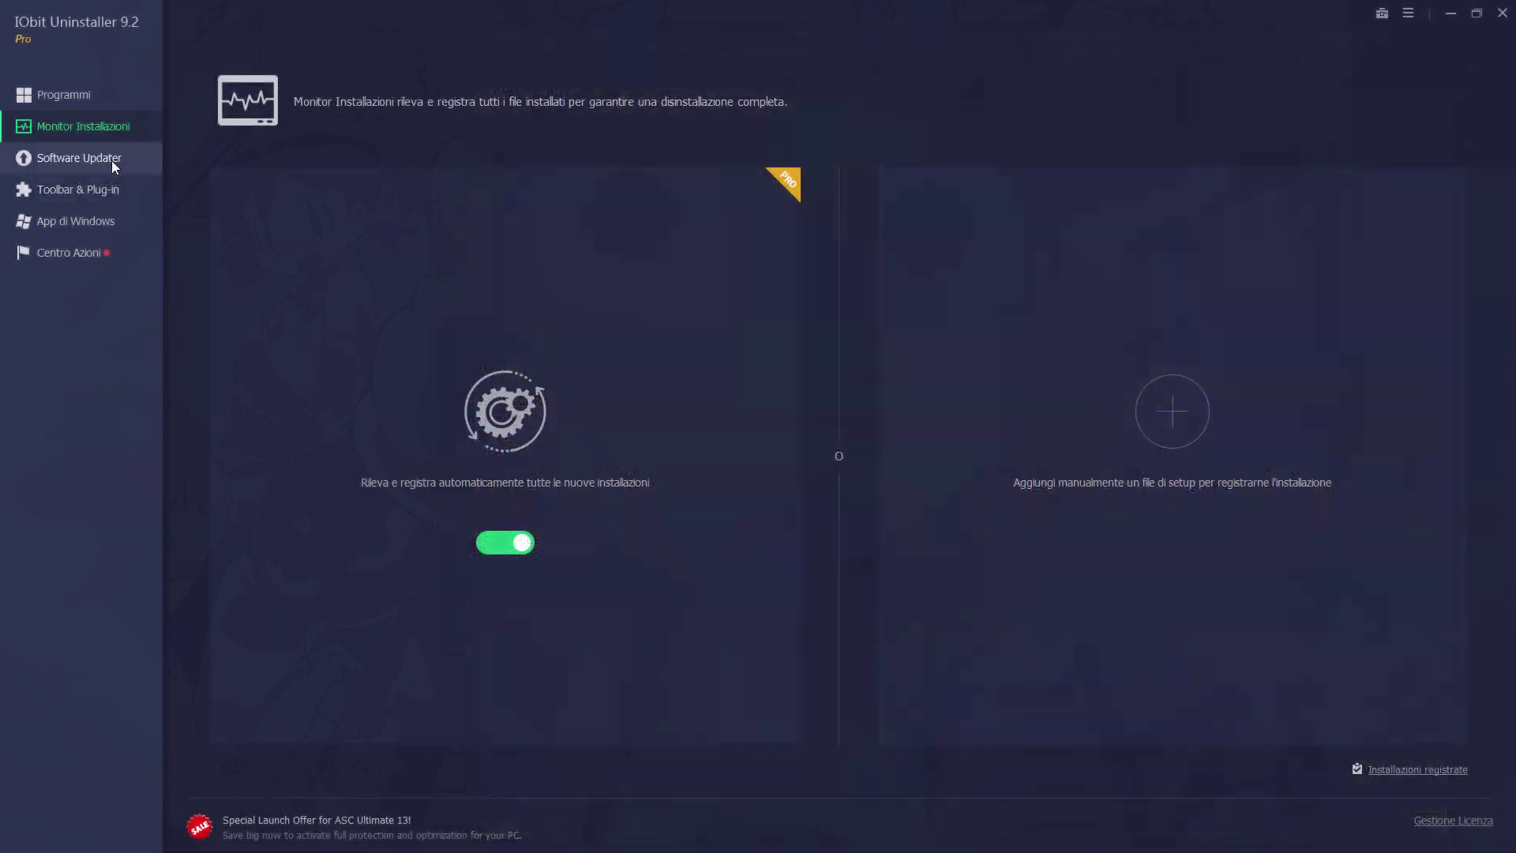
Review the programs in Software Updater and the installed browser toolbars and plug-ins
{"action": "left_click", "coordinate": [113, 161]}
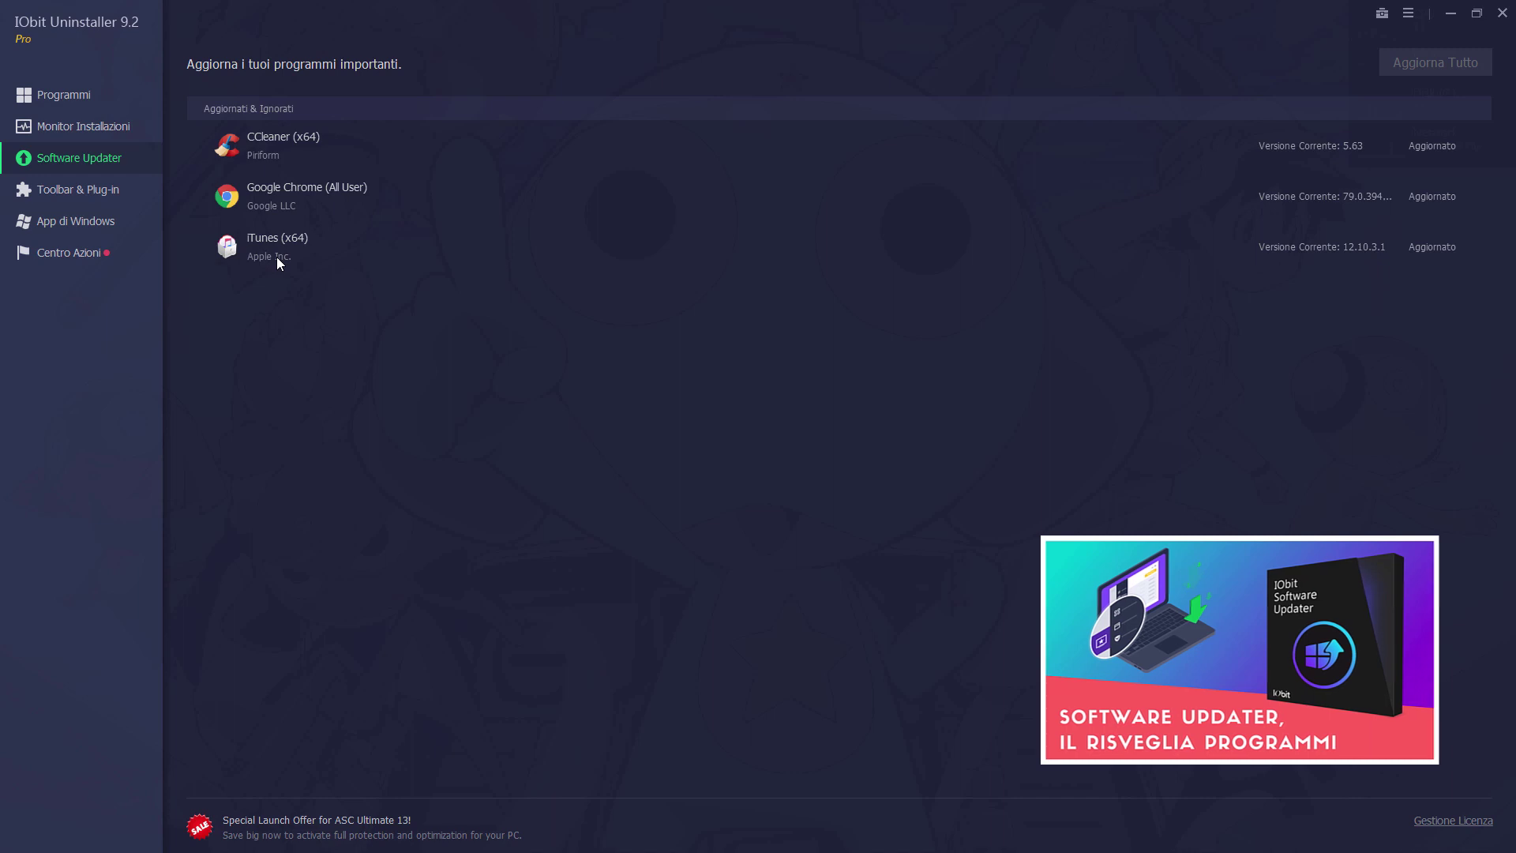
{"action": "left_click", "coordinate": [119, 197]}
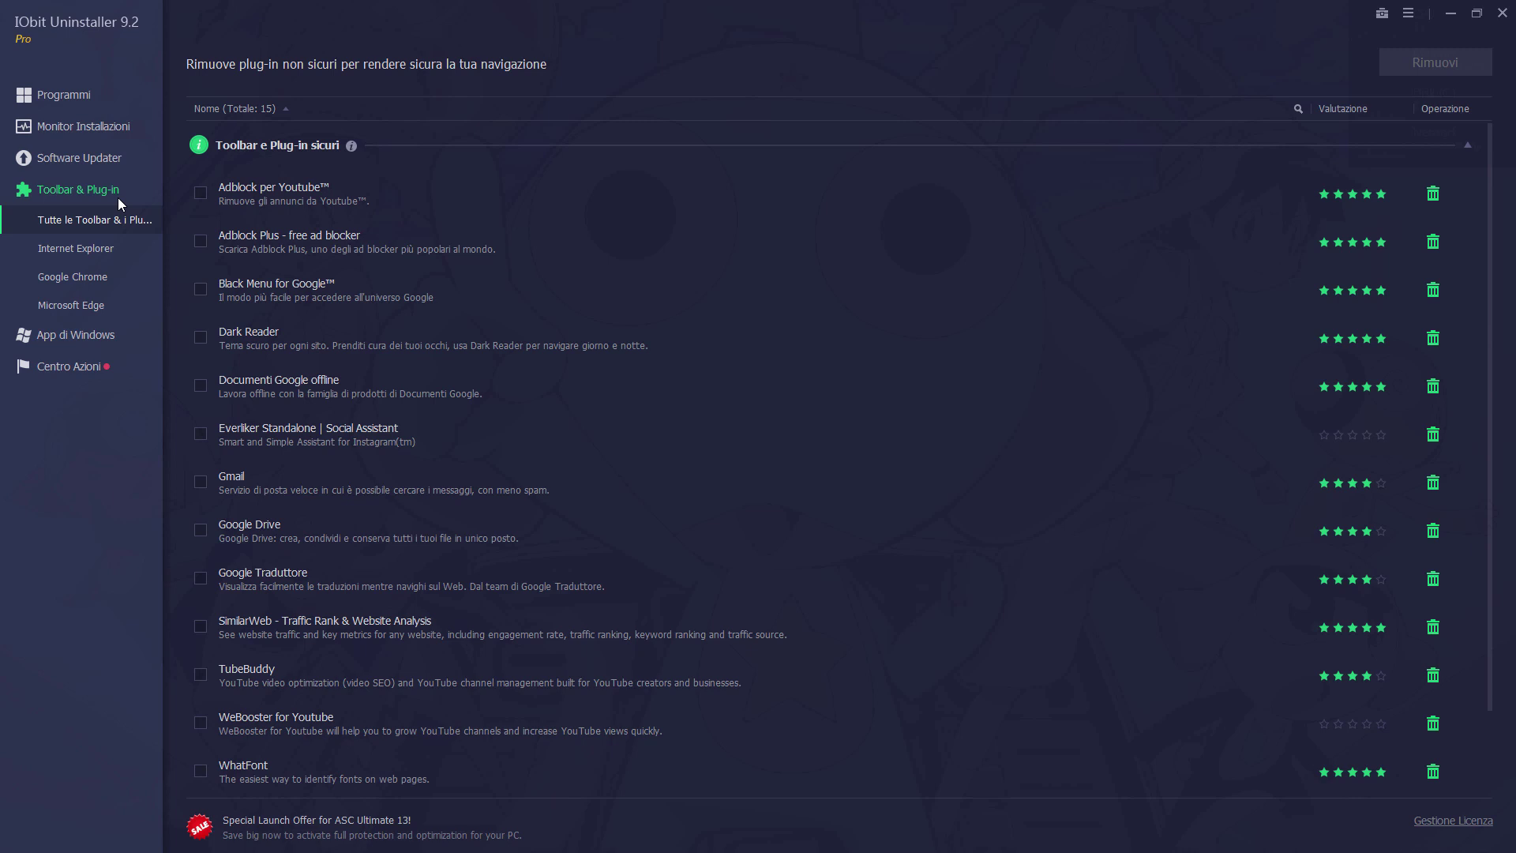
Uninstall the Informatica Tutorial Windows app and delete all of its leftover registry entries
{"action": "left_click", "coordinate": [116, 335]}
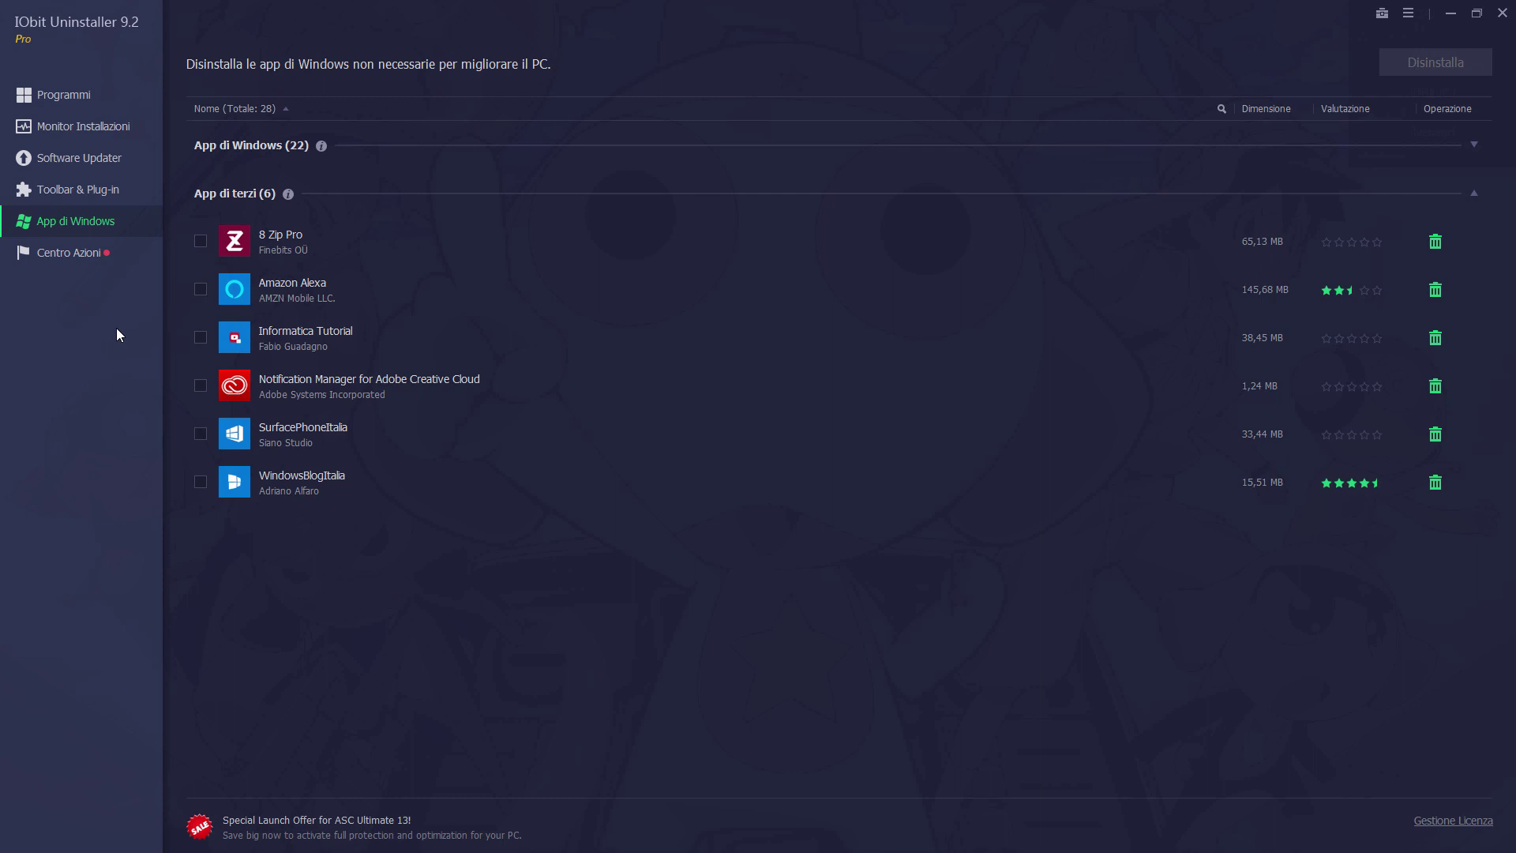
{"action": "left_click", "coordinate": [200, 338]}
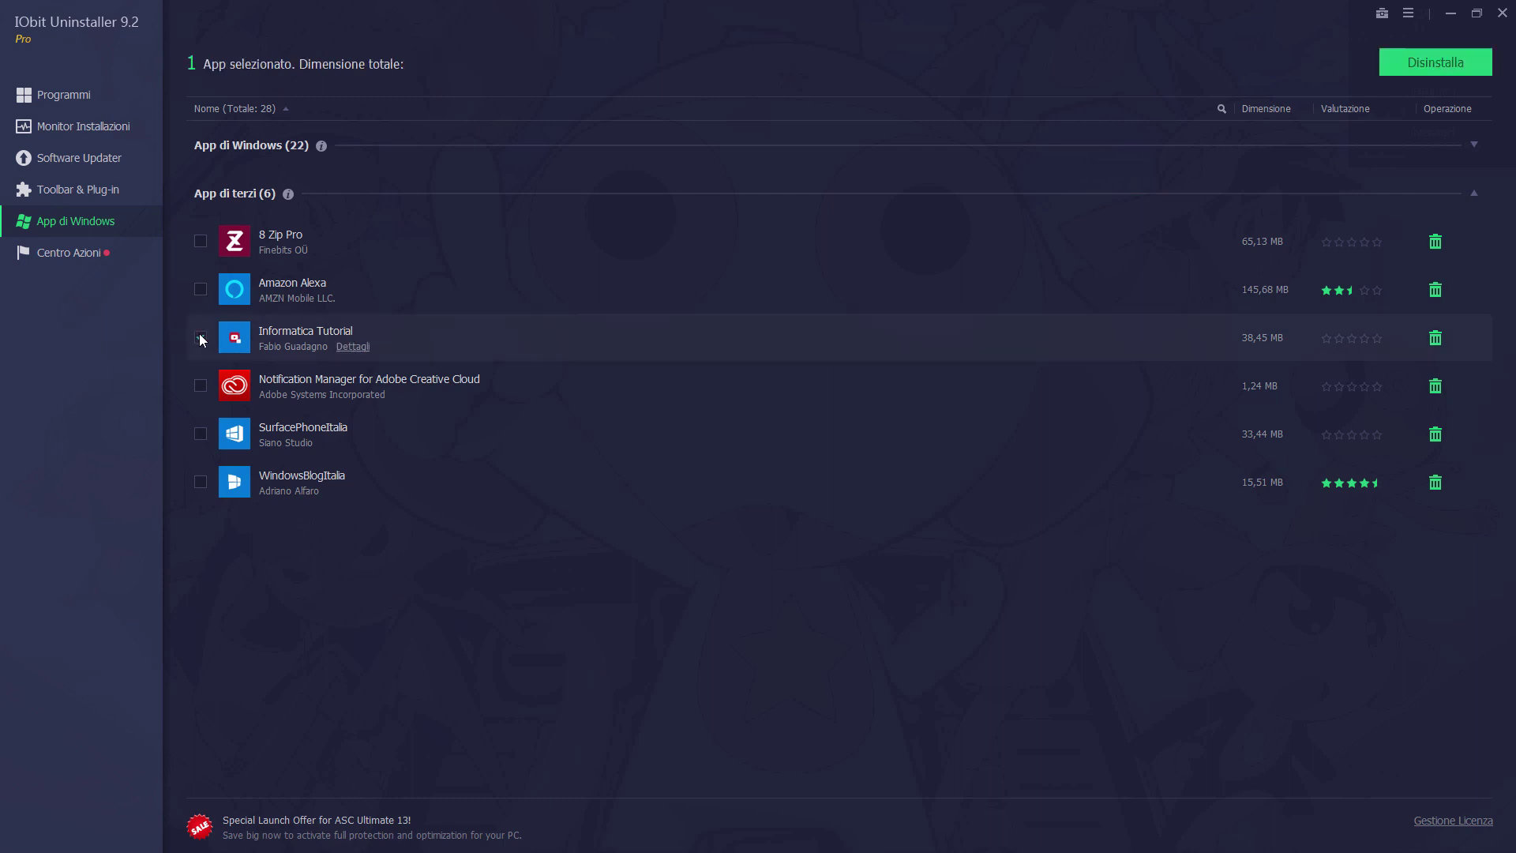
{"action": "left_click", "coordinate": [1476, 69]}
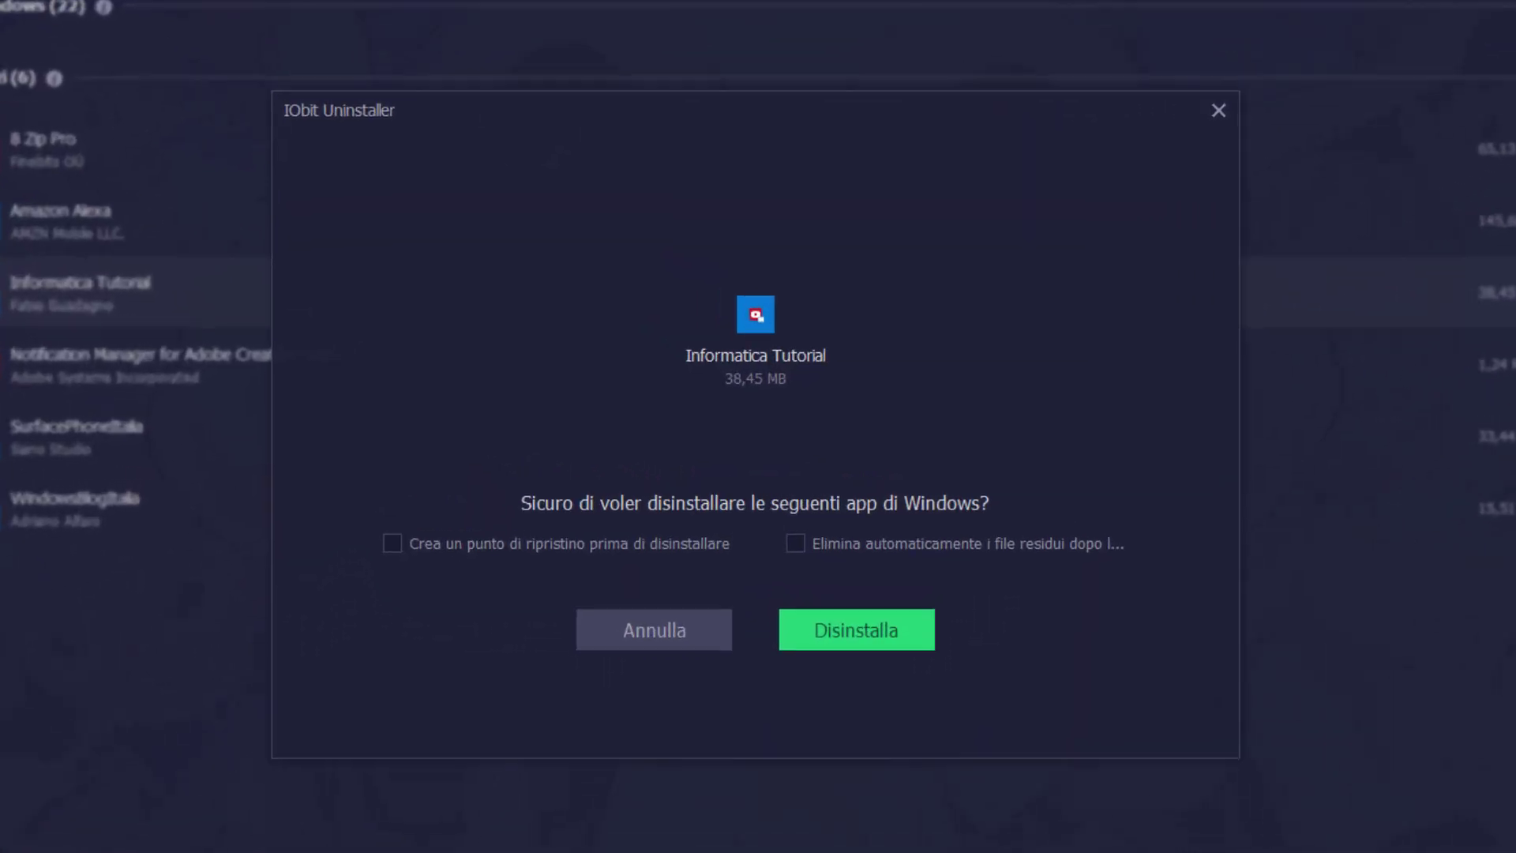
{"action": "left_click", "coordinate": [835, 629]}
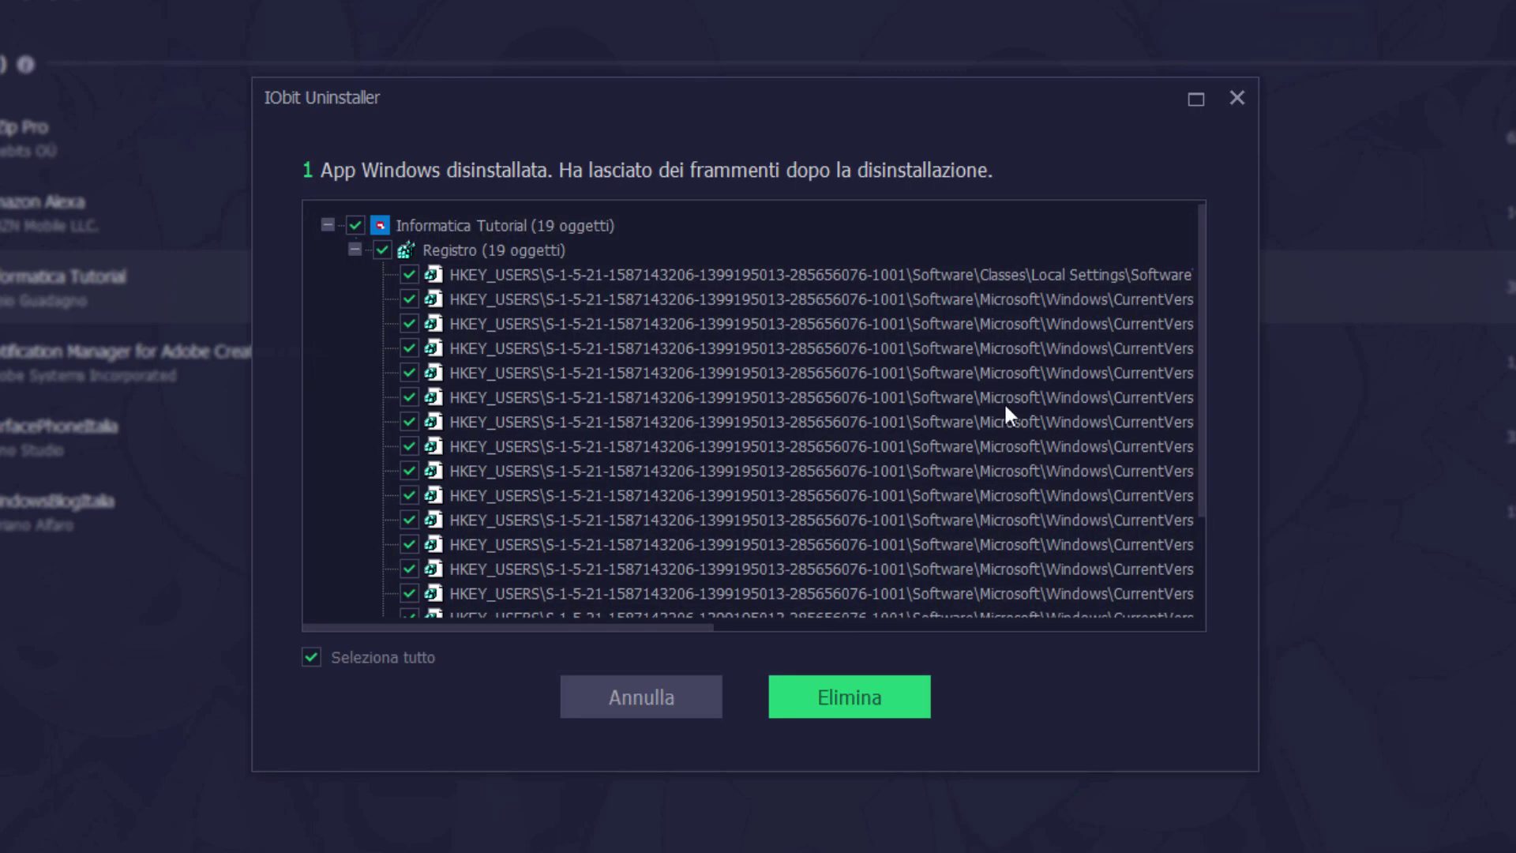
{"action": "scroll", "coordinate": [1012, 401], "scroll_direction": "down", "scroll_amount": 2}
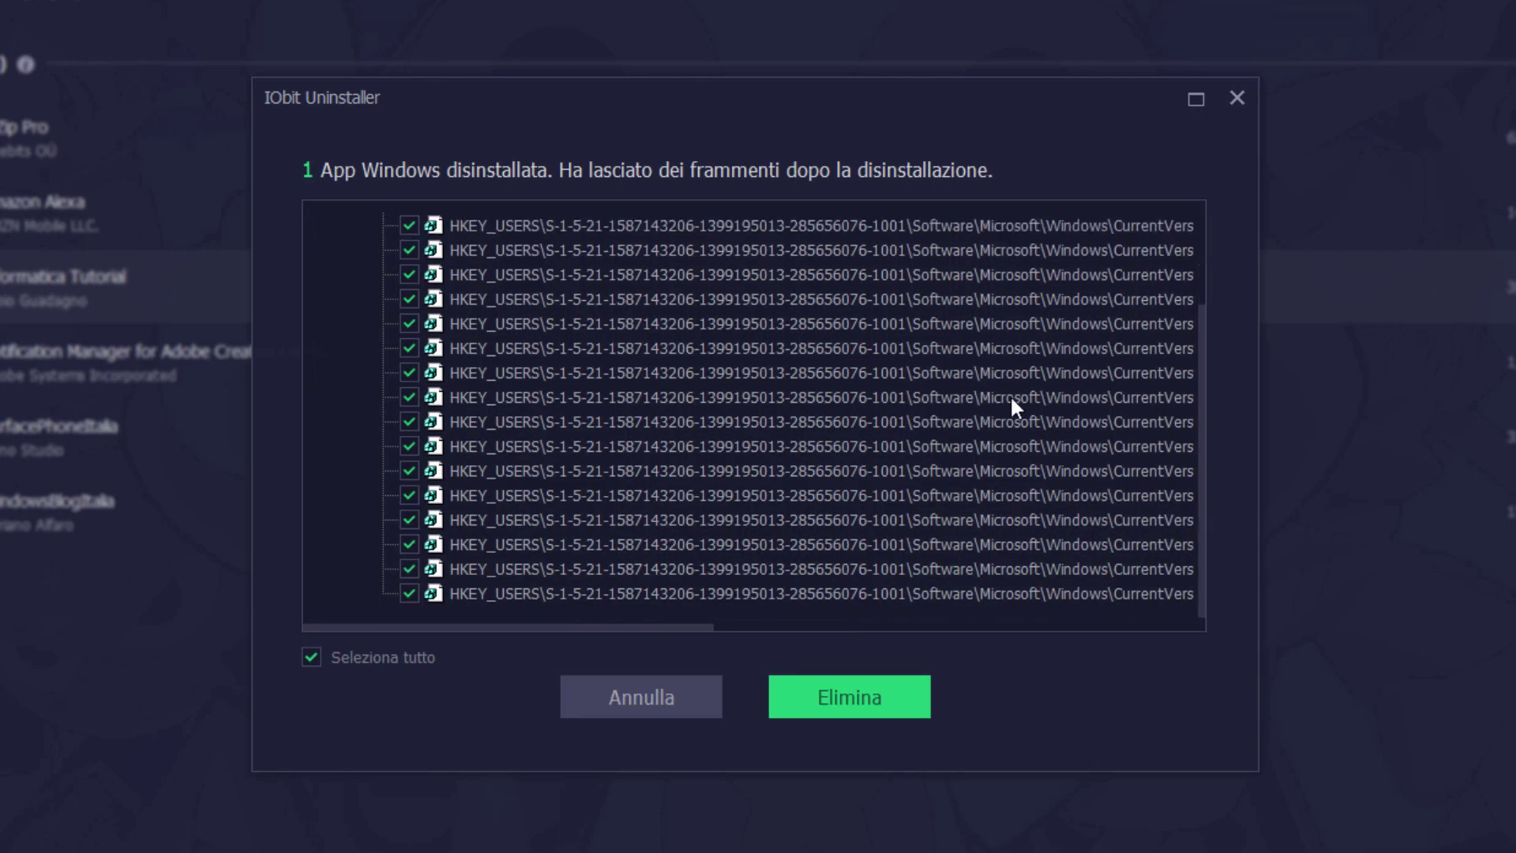
{"action": "left_click", "coordinate": [919, 703]}
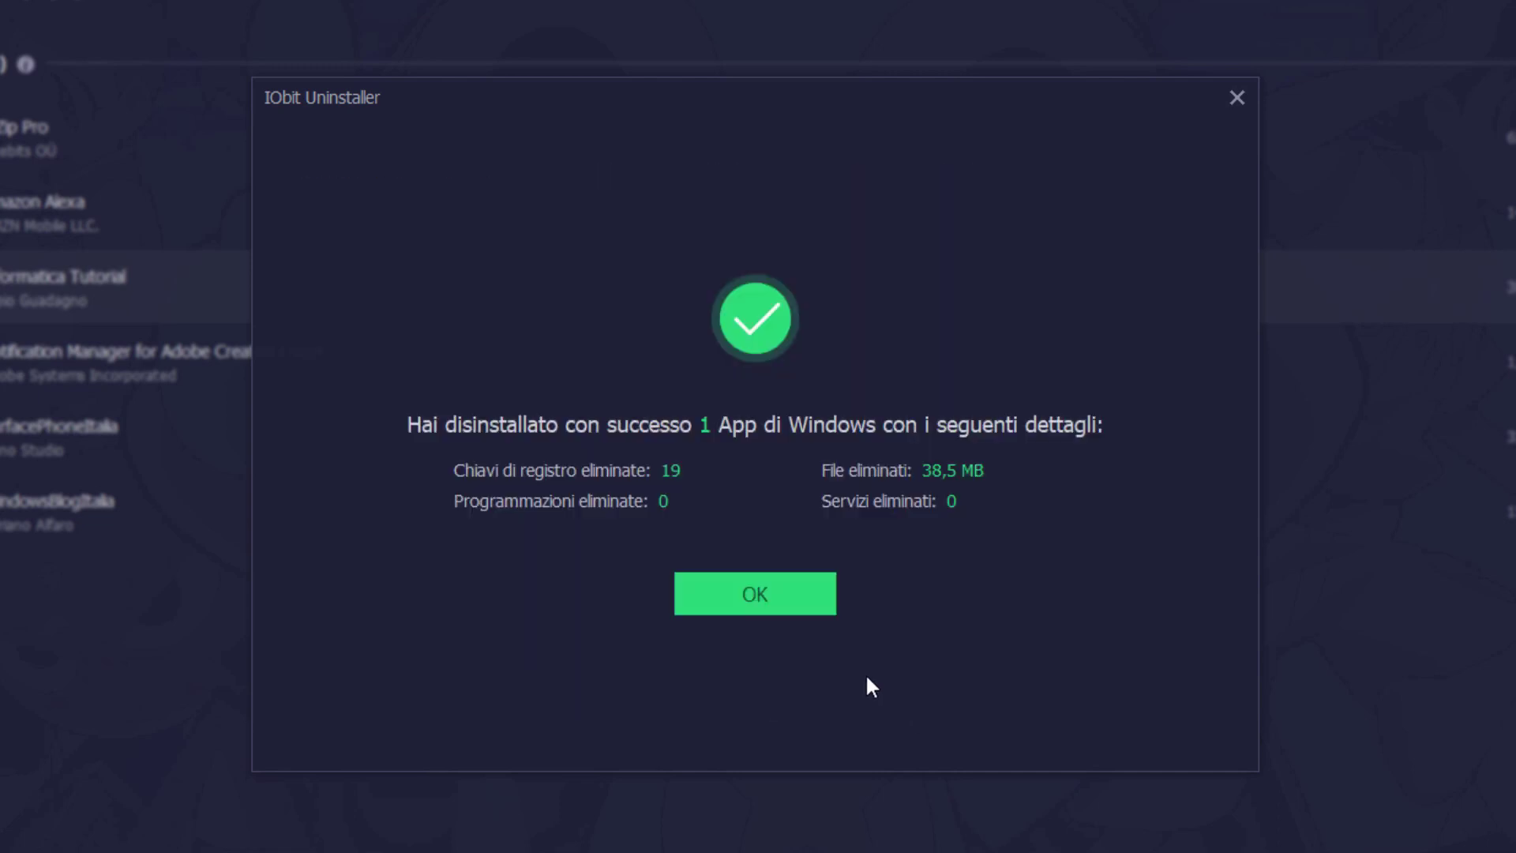
{"action": "left_click", "coordinate": [728, 604]}
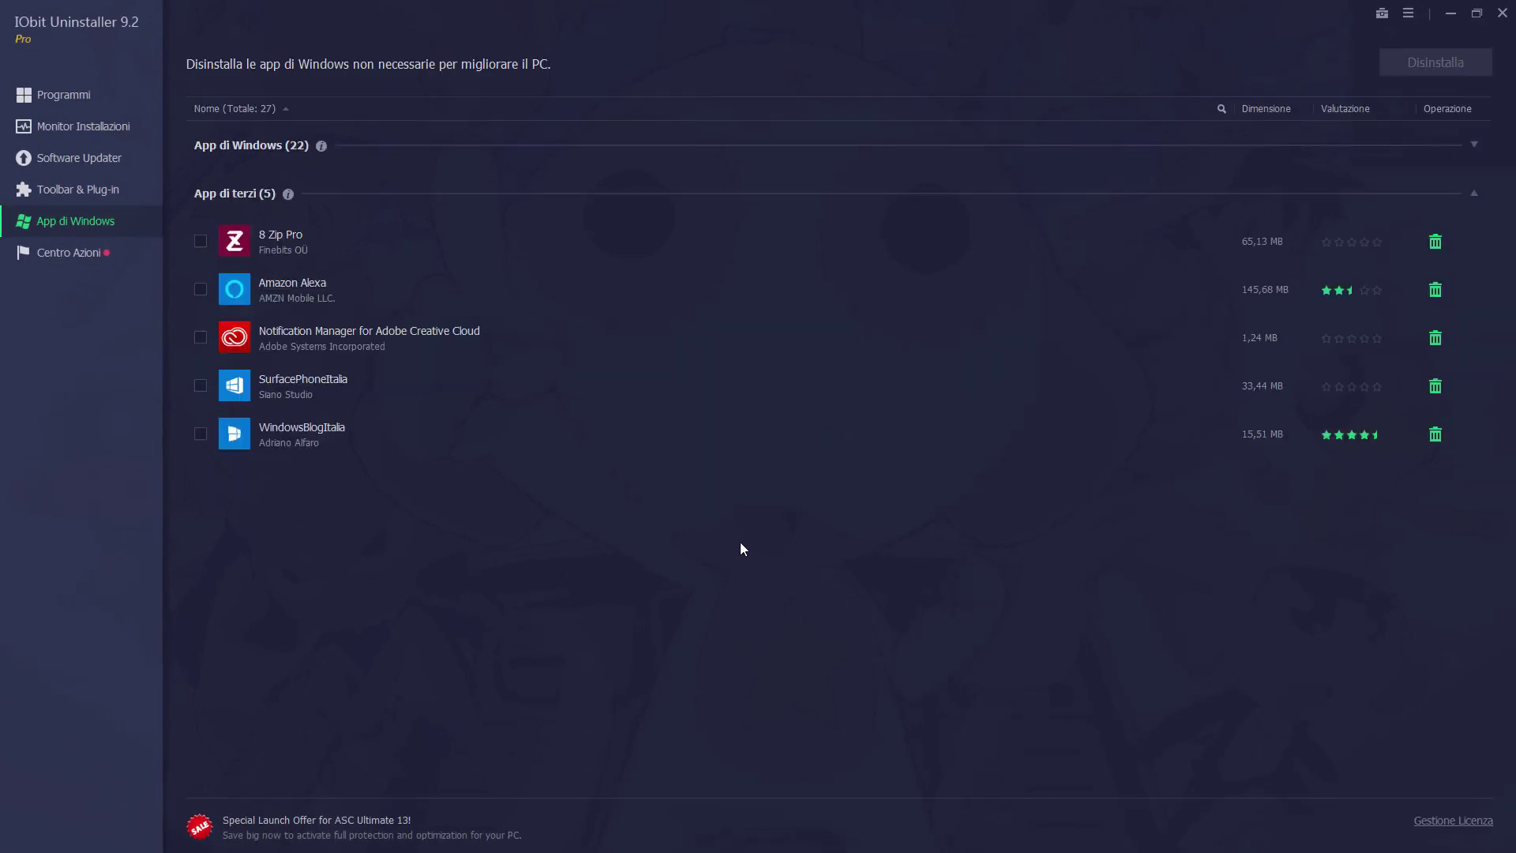
View the recommended programs in Centro Azioni, and review the interface, general, notification and bundleware settings
{"action": "left_click", "coordinate": [116, 253]}
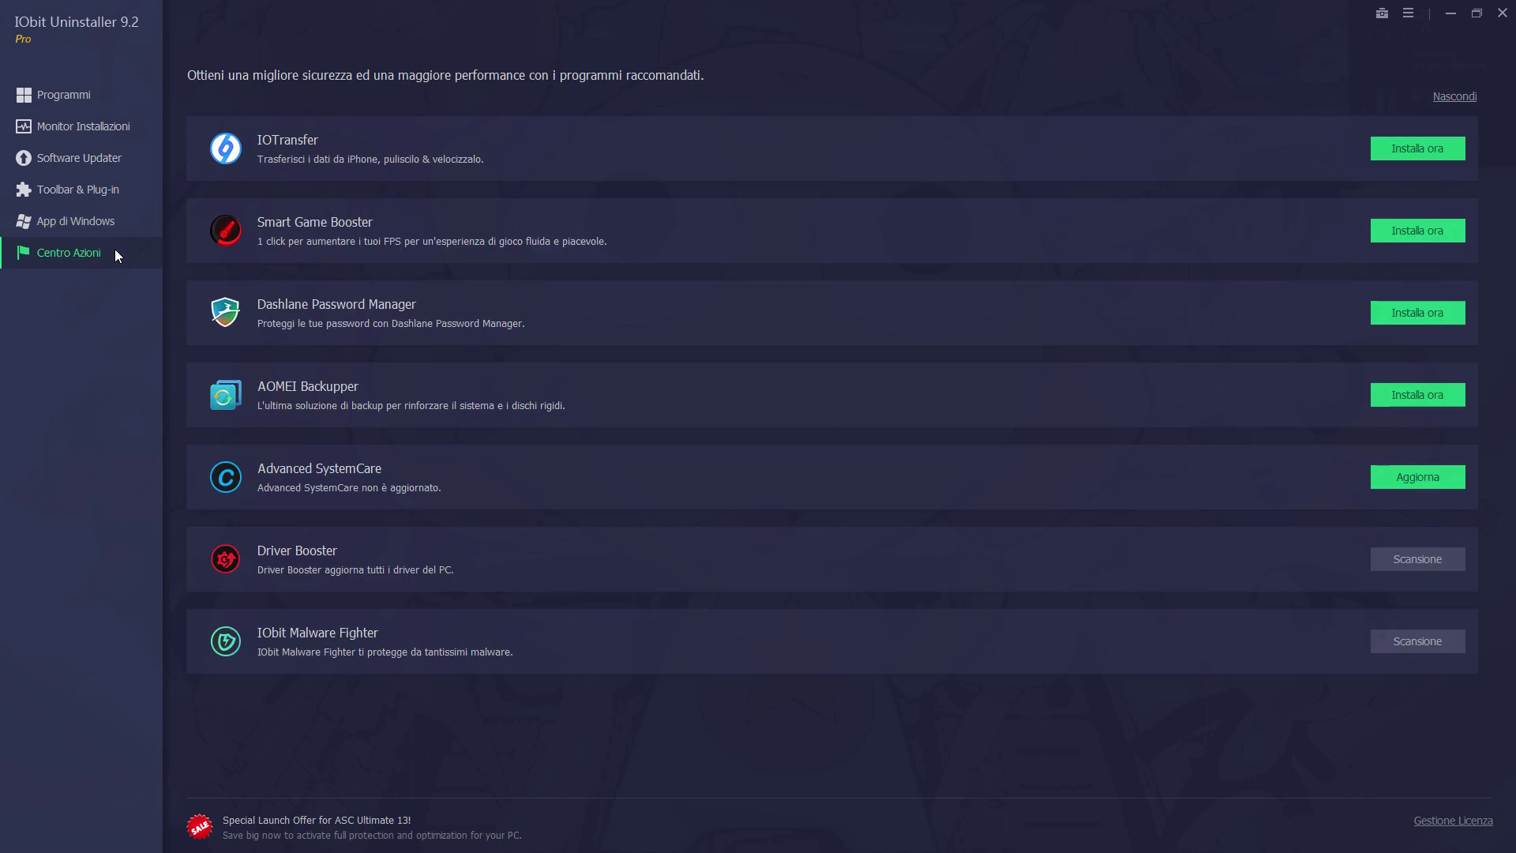
{"action": "left_click", "coordinate": [1408, 14]}
{"action": "left_click", "coordinate": [1419, 63]}
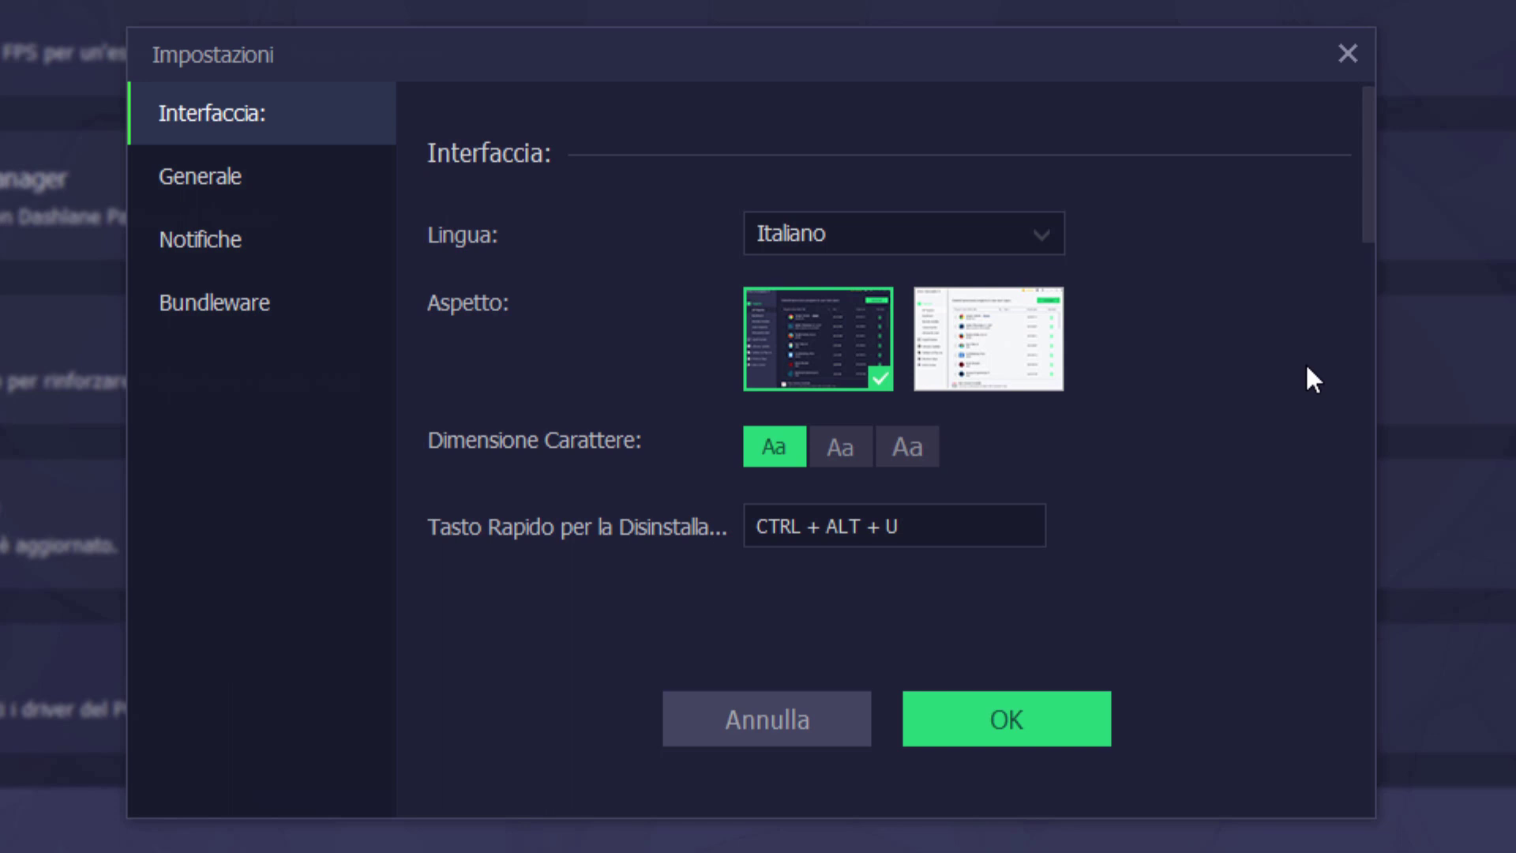
{"action": "left_click", "coordinate": [319, 199]}
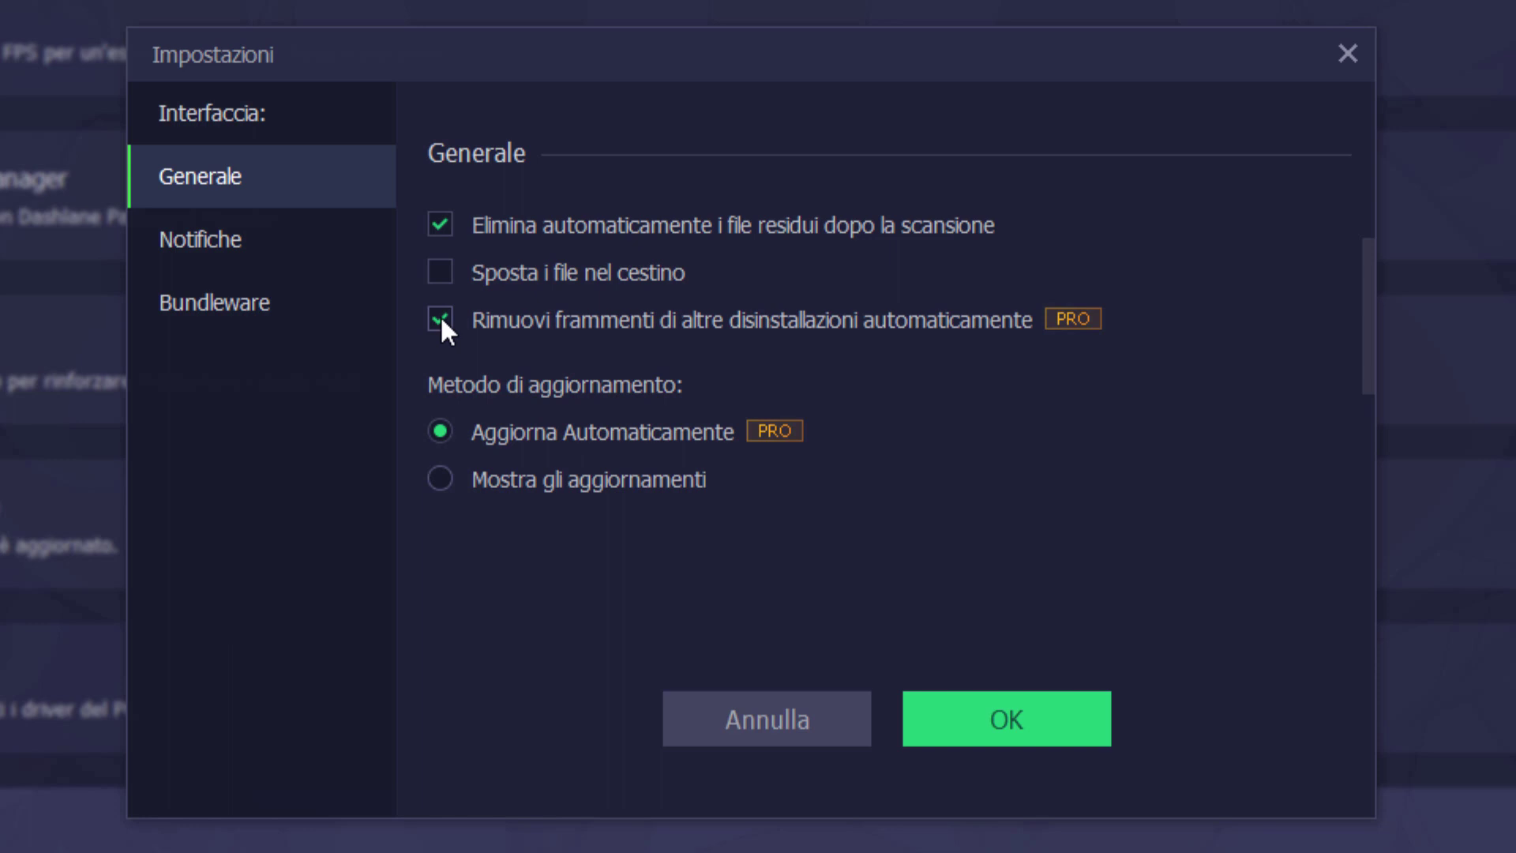
{"action": "left_click", "coordinate": [208, 272]}
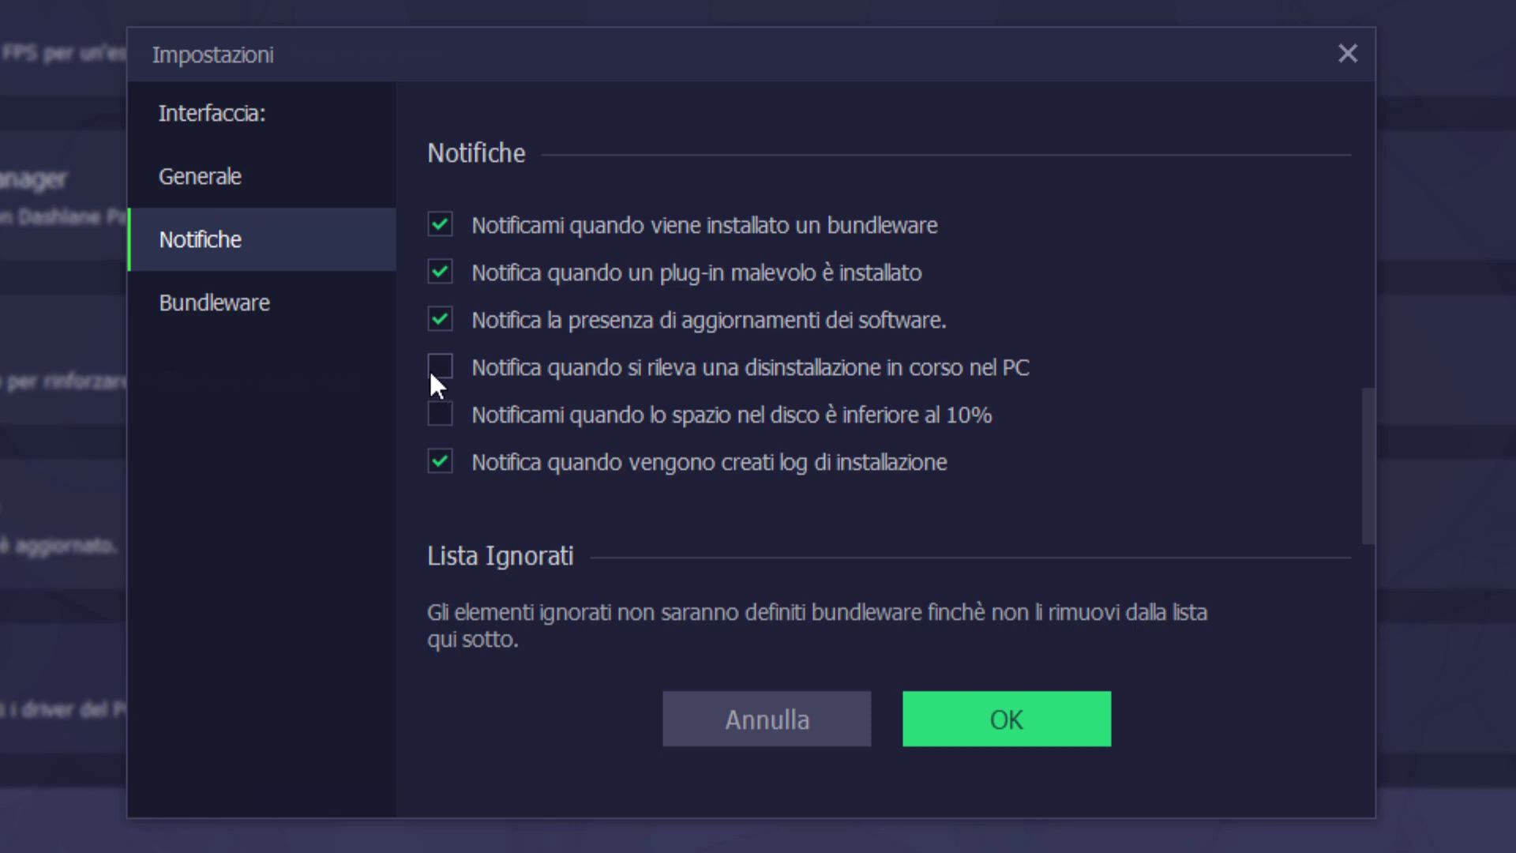
{"action": "left_click", "coordinate": [324, 310]}
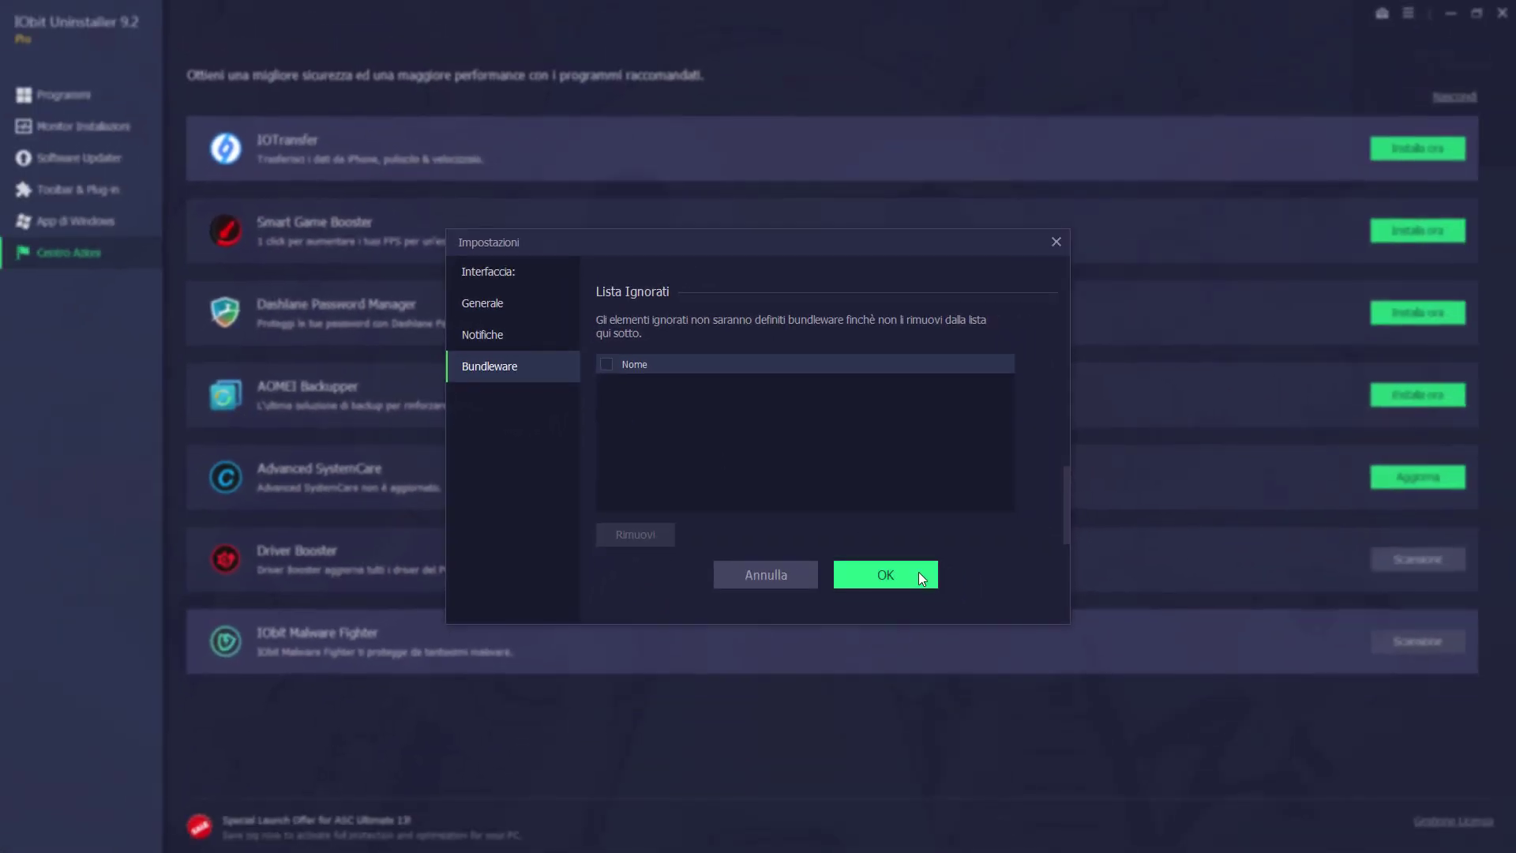
{"action": "left_click", "coordinate": [921, 577]}
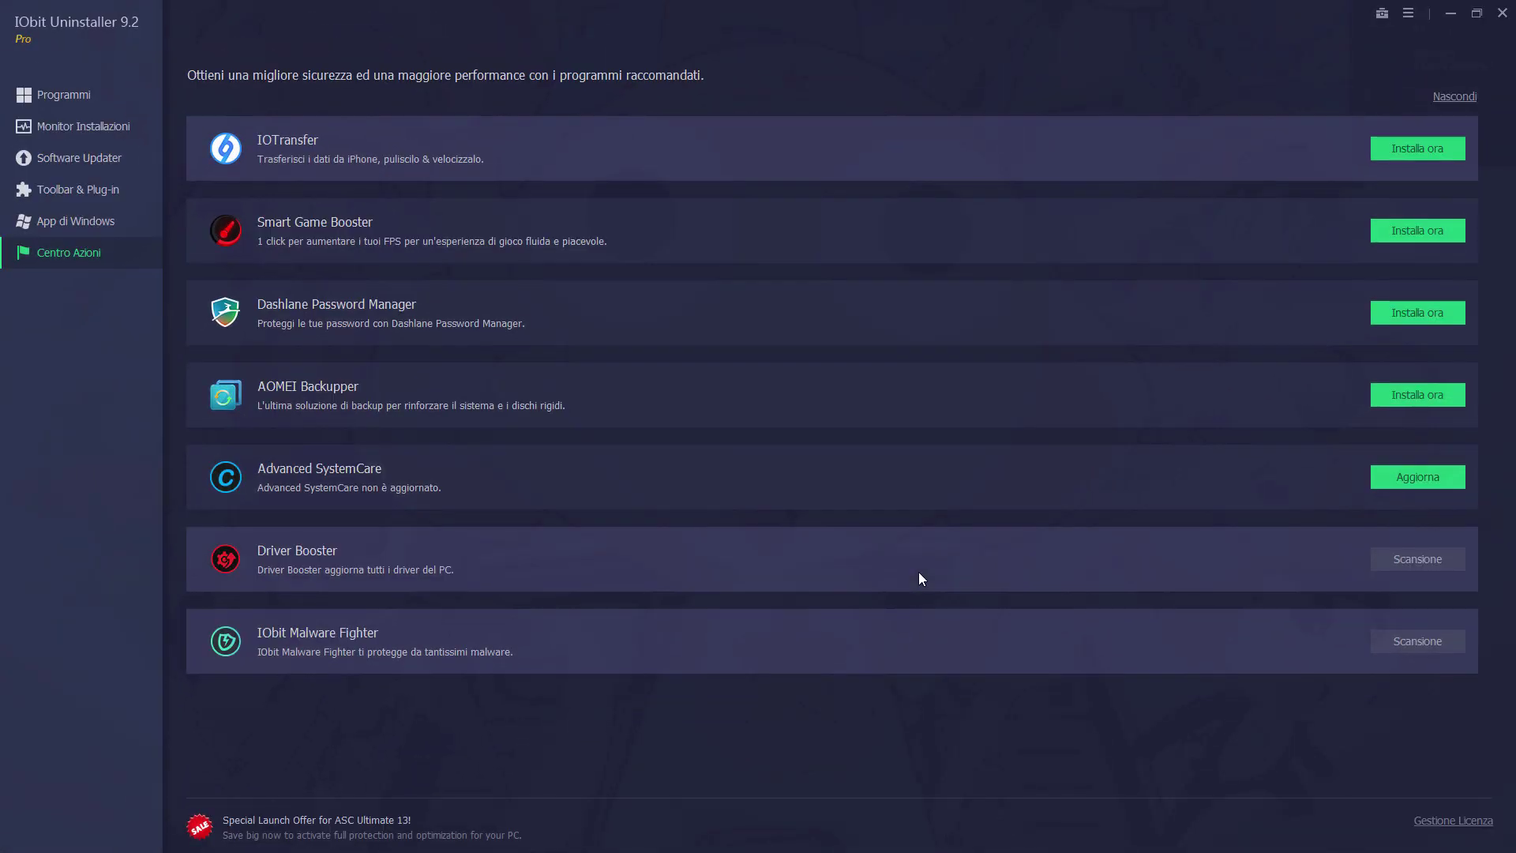